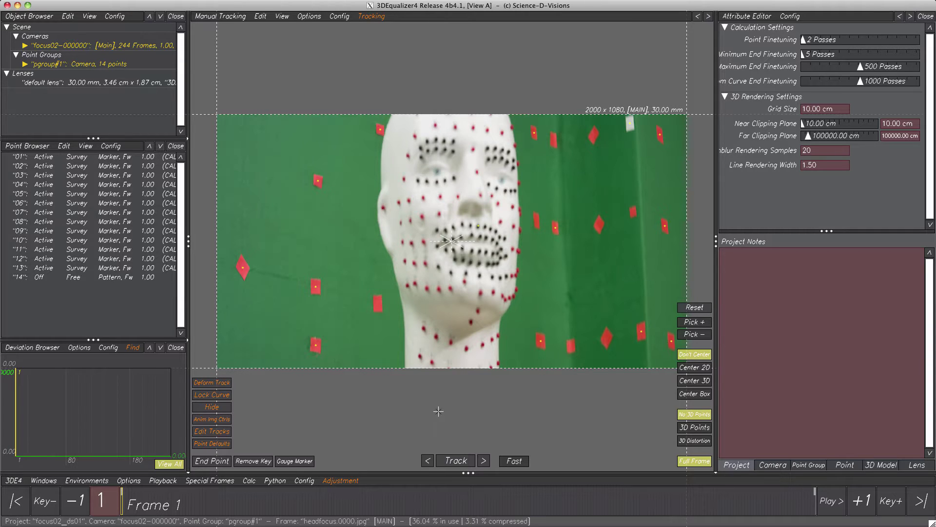
- Inspect tracking points 01–06 in the 3D scene, then return to the 2D view with nothing selected
{"action": "left_click", "coordinate": [341, 481]}
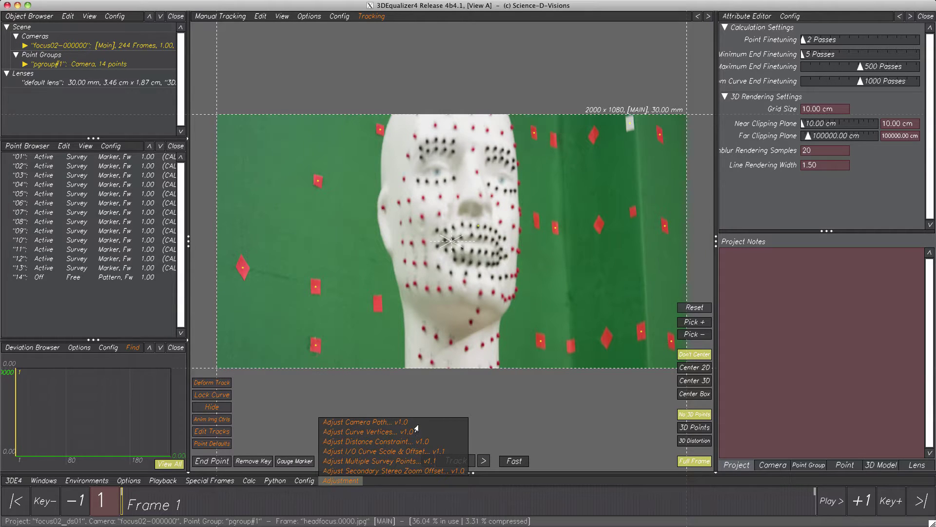
{"action": "left_click", "coordinate": [330, 483]}
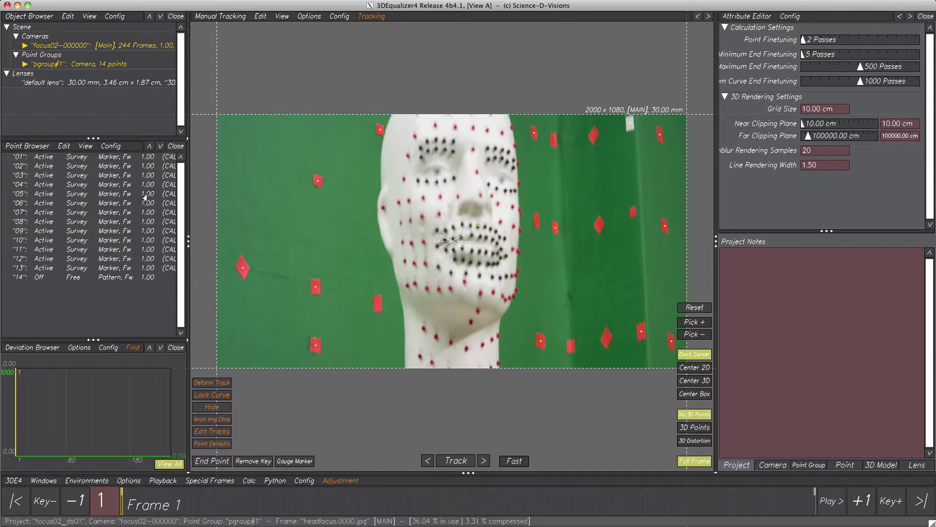
{"action": "left_click_drag", "start_coordinate": [129, 157], "coordinate": [128, 291]}
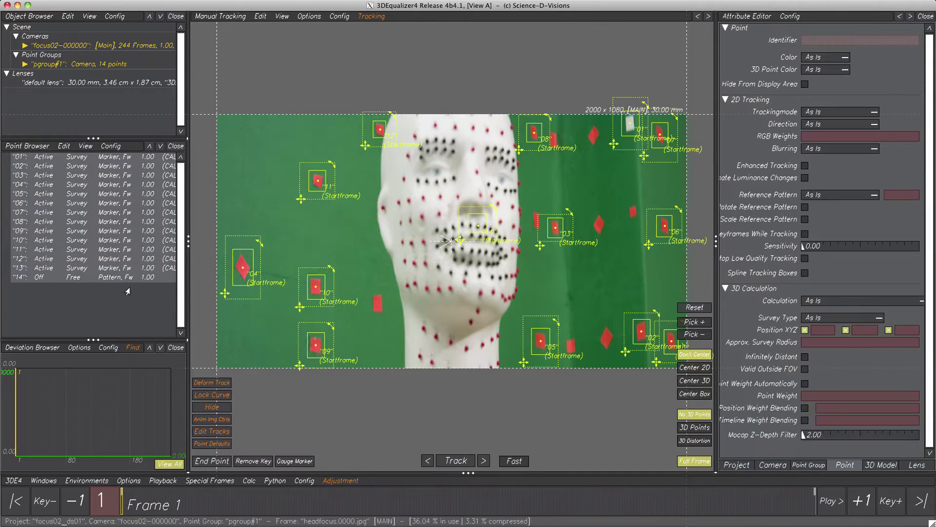
{"action": "key", "text": "F6"}
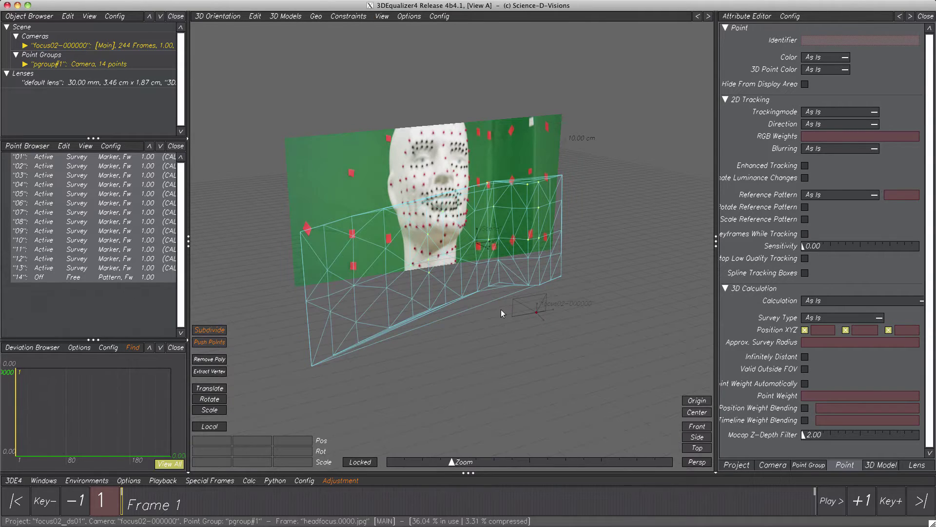
{"action": "middle_click_drag", "start_coordinate": [502, 309], "coordinate": [441, 308]}
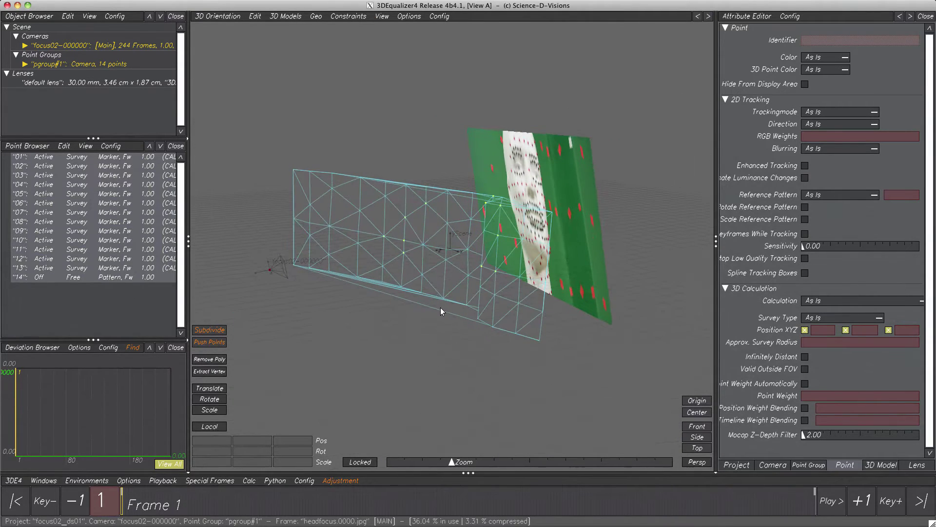
{"action": "key", "text": "F5"}
{"action": "left_click", "coordinate": [451, 400]}
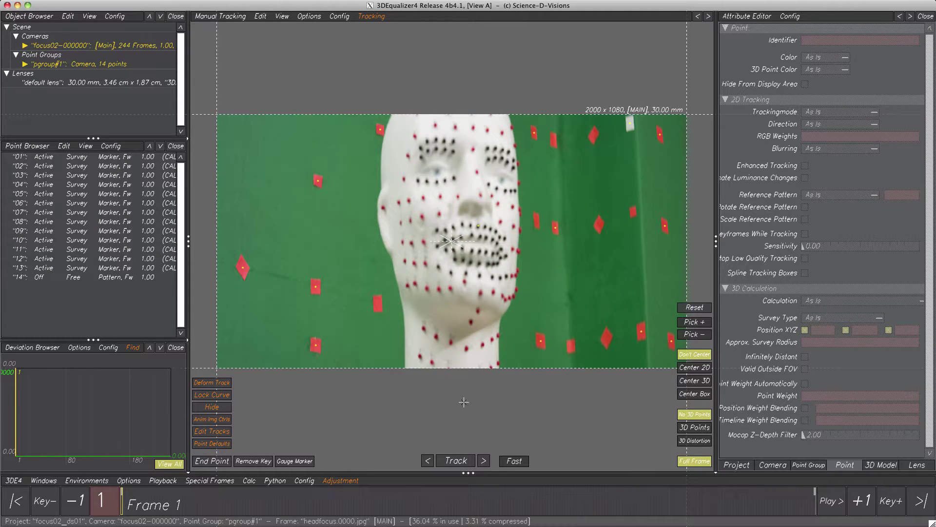
- Set the lens pixel aspect to 1.5 and the filmback height to 1.188 cm
{"action": "left_click", "coordinate": [913, 466]}
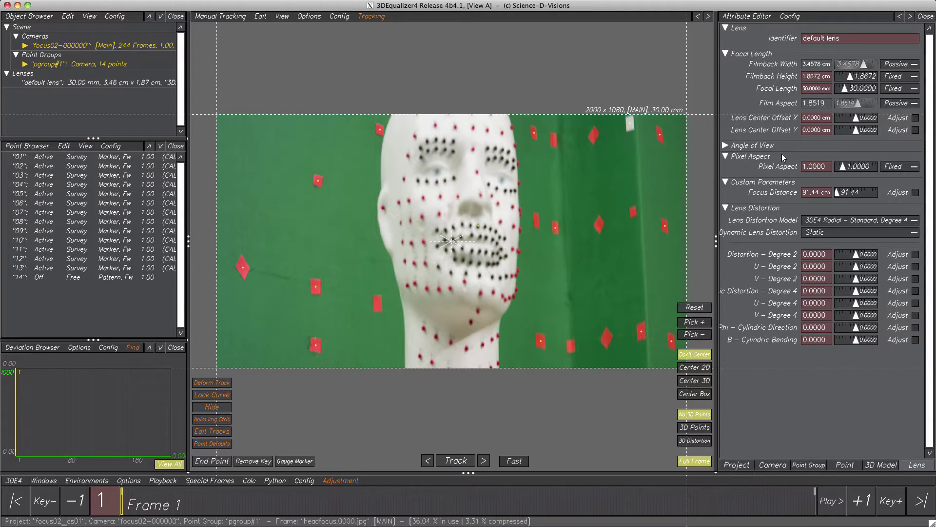
{"action": "left_click_drag", "start_coordinate": [826, 166], "coordinate": [795, 166]}
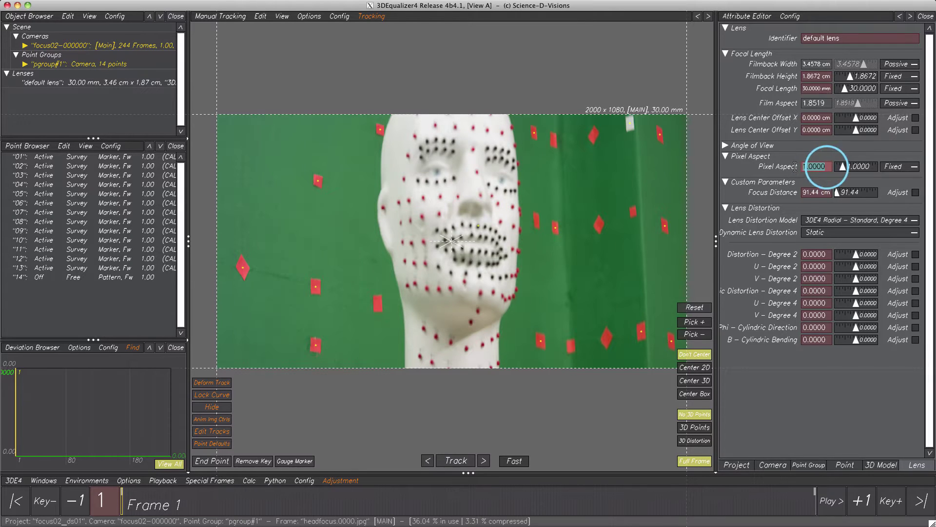
{"action": "type", "text": "1.5"}
{"action": "key", "text": "Return"}
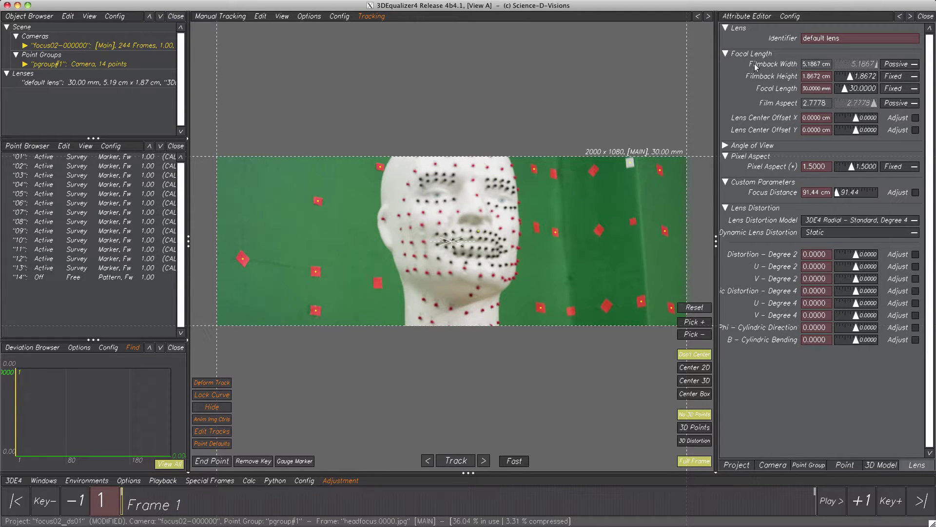
{"action": "left_click_drag", "start_coordinate": [832, 75], "coordinate": [789, 75]}
{"action": "type", "text": "1.188"}
{"action": "key", "text": "Return"}
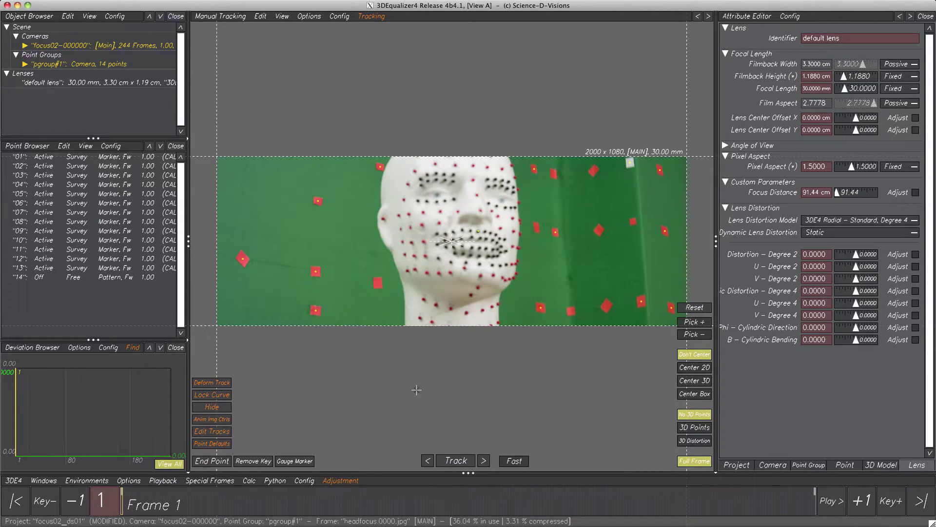
- Follow point 14 through the shot with Center 2D on, then return to the full frame
{"action": "left_click_drag", "start_coordinate": [121, 505], "coordinate": [111, 522]}
{"action": "left_click", "coordinate": [478, 231]}
{"action": "scroll", "coordinate": [480, 230], "scroll_direction": "up", "scroll_amount": 5}
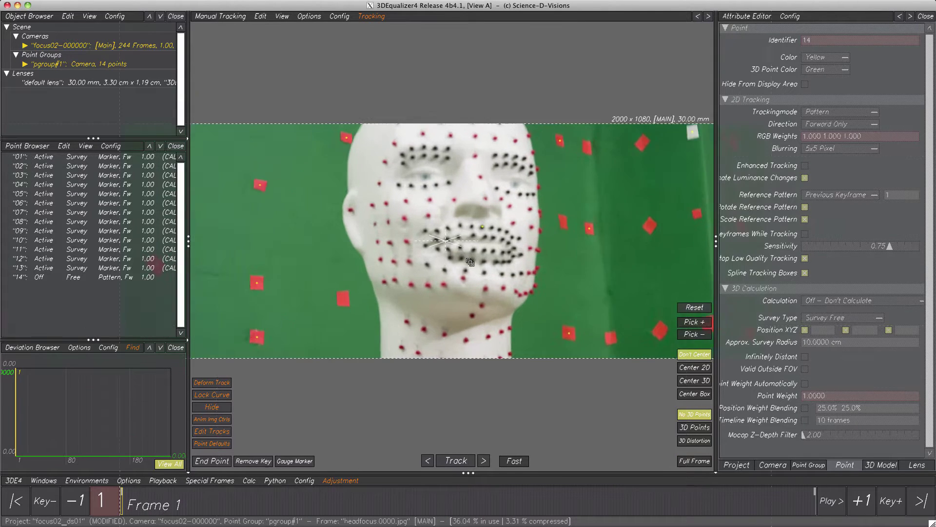
{"action": "left_click", "coordinate": [689, 371]}
{"action": "mouse_move", "coordinate": [123, 510]}
{"action": "left_mouse_down"}
{"action": "mouse_move", "coordinate": [521, 496]}
{"action": "mouse_move", "coordinate": [210, 497]}
{"action": "mouse_move", "coordinate": [261, 496]}
{"action": "mouse_move", "coordinate": [607, 497]}
{"action": "mouse_move", "coordinate": [113, 495]}
{"action": "left_mouse_up"}
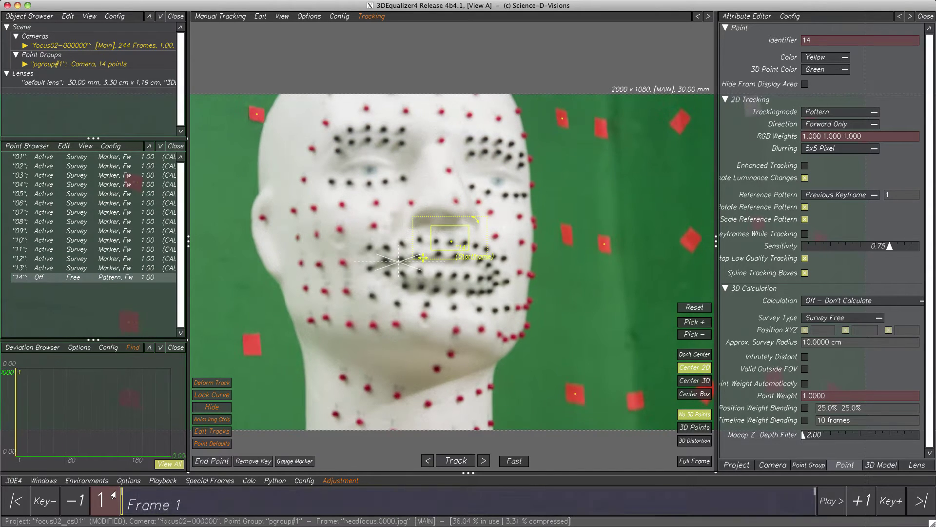
{"action": "key", "text": "f"}
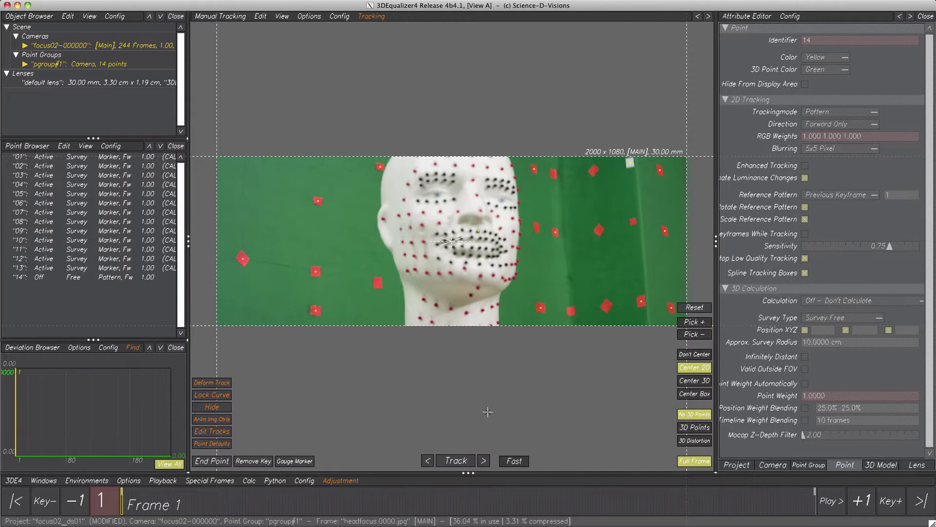
- Switch the lens distortion model to 3DE4 Anamorphic – Standard, Degree 4
{"action": "left_click", "coordinate": [915, 464]}
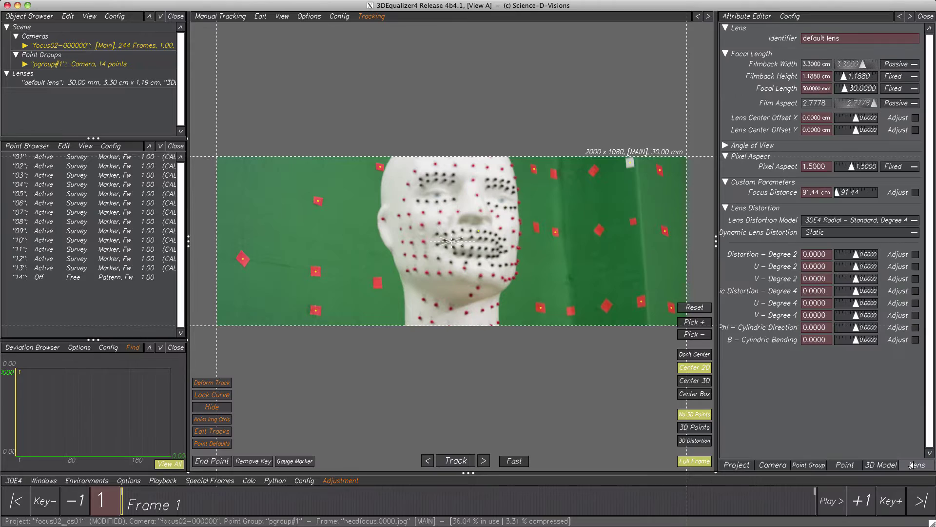
{"action": "left_click", "coordinate": [856, 221]}
{"action": "left_click", "coordinate": [855, 230]}
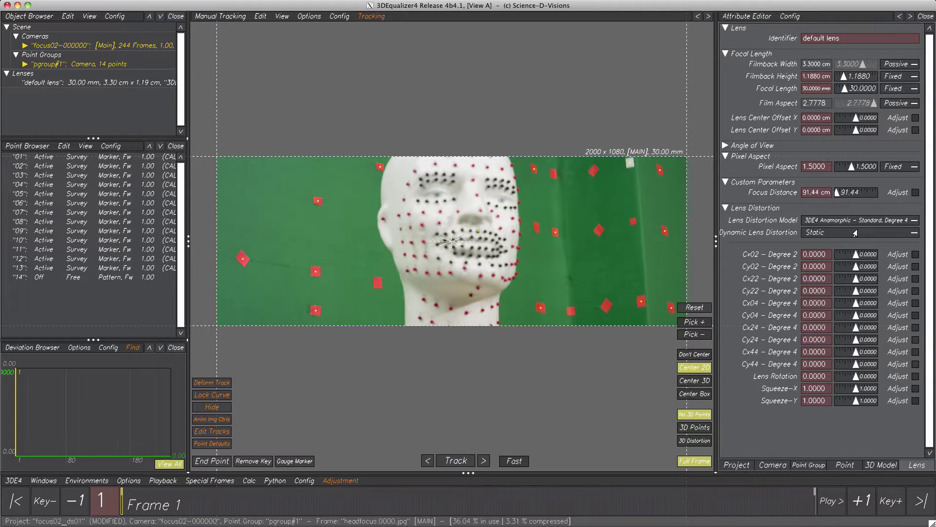
- Constrain the camera to a fixed position, then calculate and accept a full solve
{"action": "left_click", "coordinate": [772, 465]}
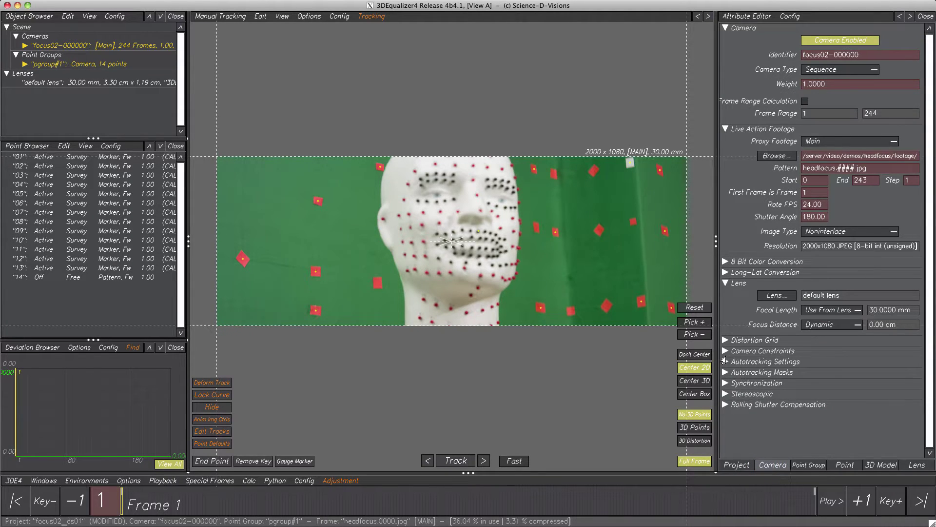
{"action": "left_click", "coordinate": [725, 351]}
{"action": "left_click", "coordinate": [835, 363]}
{"action": "left_click", "coordinate": [836, 373]}
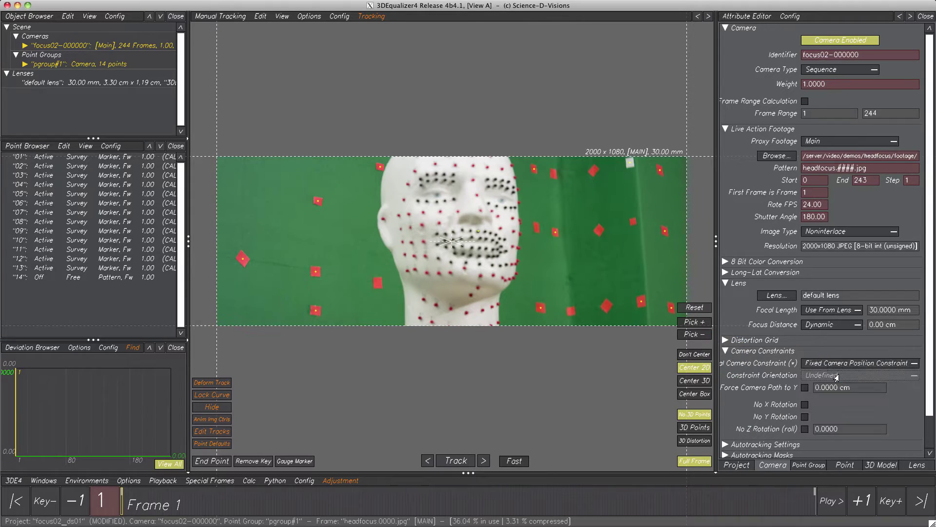
{"action": "left_click", "coordinate": [910, 465]}
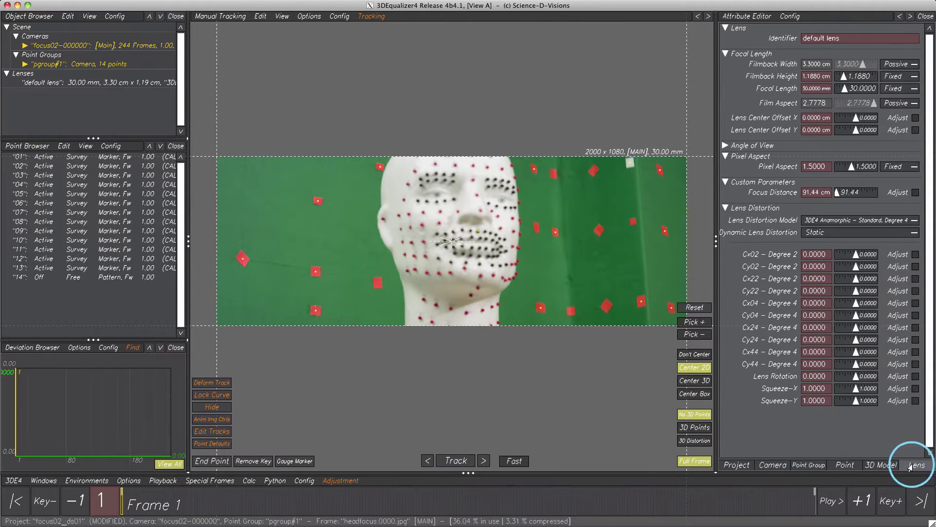
{"action": "key", "text": "alt+c"}
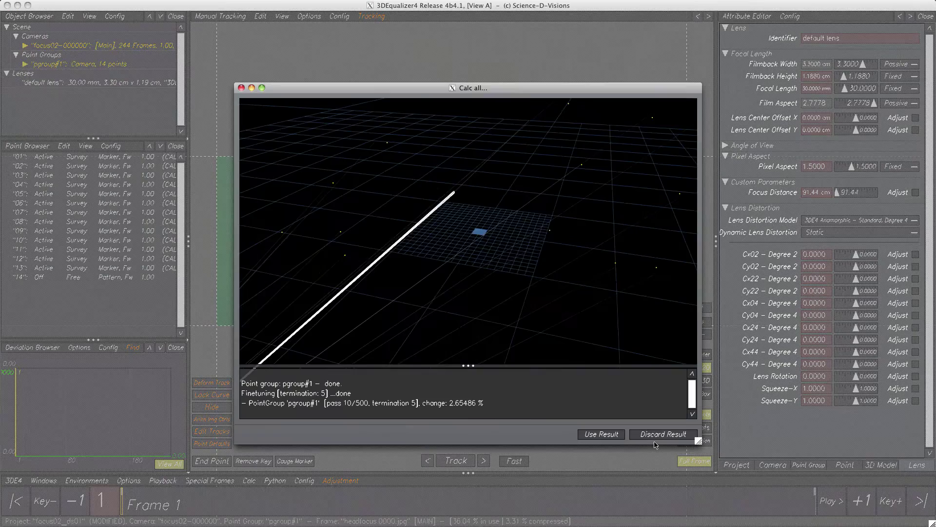
{"action": "left_click", "coordinate": [597, 434]}
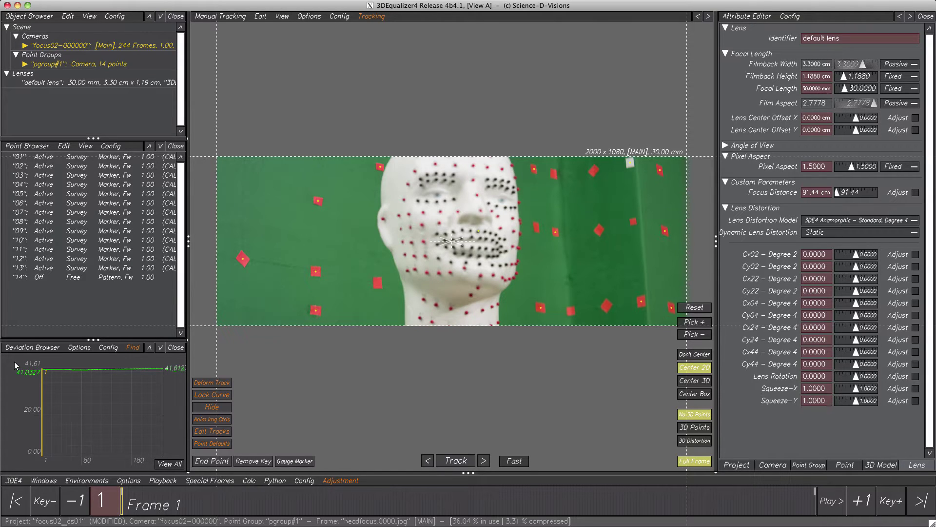
- Set the focal length to Adjust and add a Parameter Adjustment pane beside the tracking view
{"action": "left_click", "coordinate": [161, 464]}
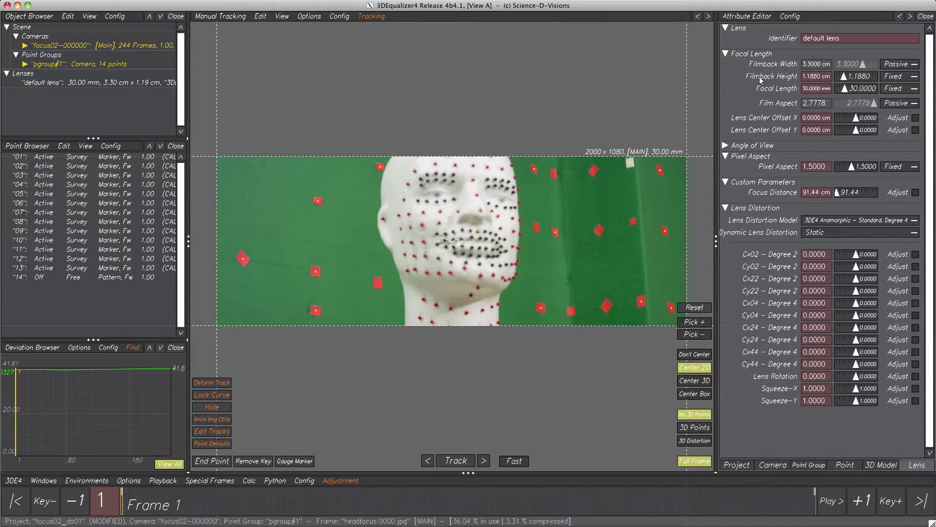
{"action": "left_click", "coordinate": [899, 90]}
{"action": "left_click", "coordinate": [899, 99]}
{"action": "left_click", "coordinate": [340, 16]}
{"action": "mouse_move", "coordinate": [349, 55]}
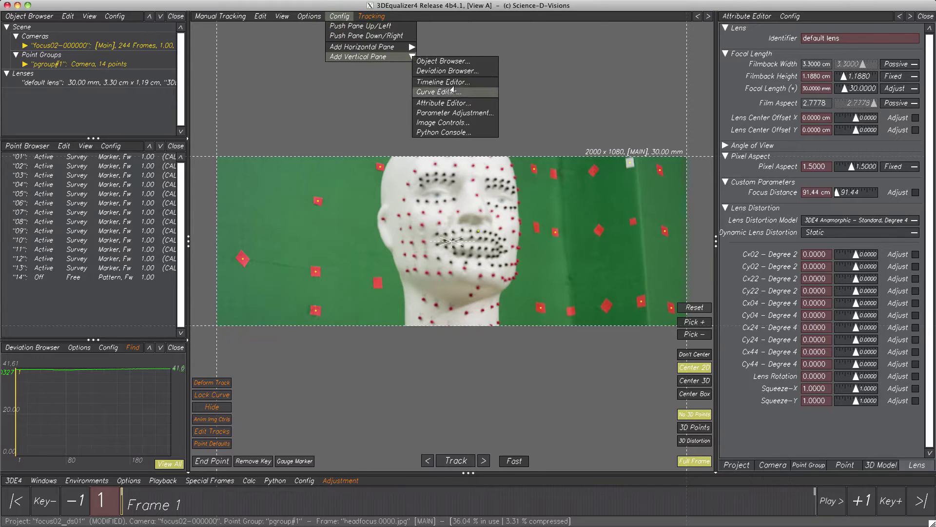
{"action": "left_click", "coordinate": [454, 112]}
{"action": "left_click_drag", "start_coordinate": [524, 243], "coordinate": [444, 244]}
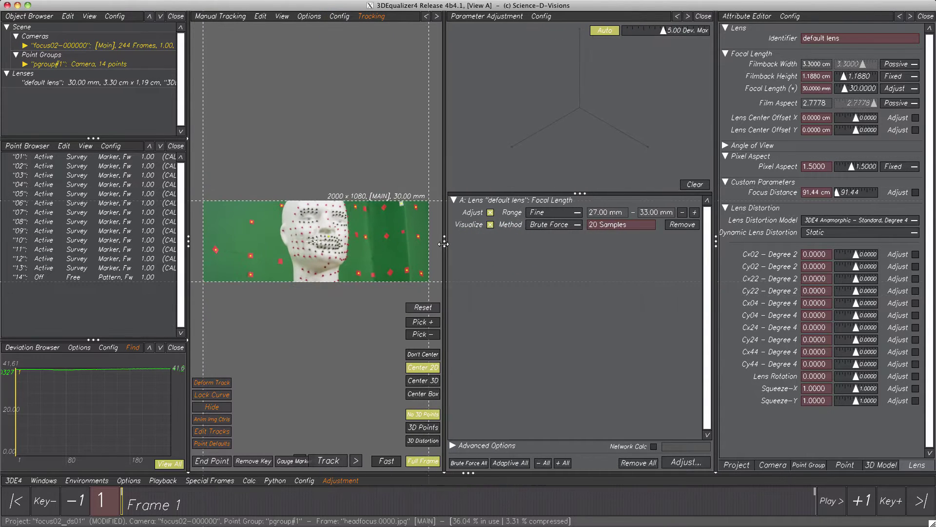
- Run a wide 5–100 mm focal search, apply the best 60 mm result, and re-solve
{"action": "left_click", "coordinate": [556, 213]}
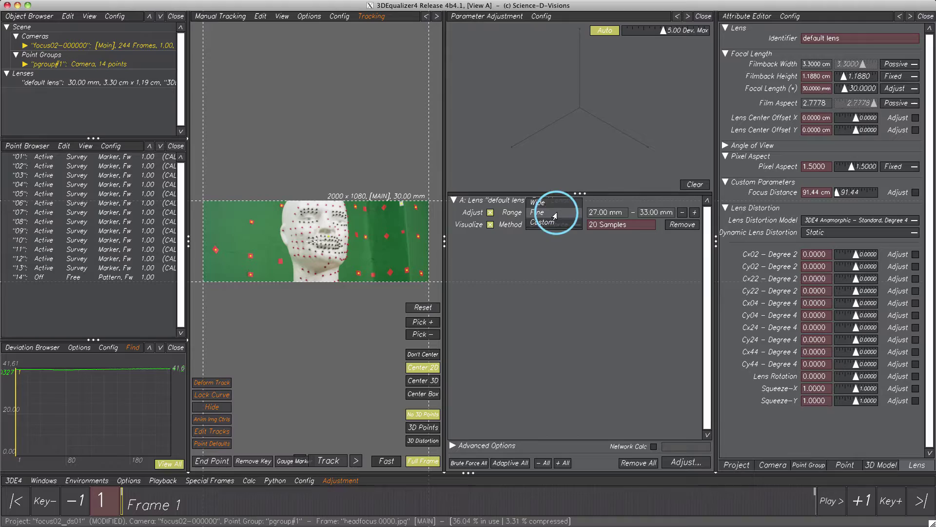
{"action": "left_click", "coordinate": [555, 207]}
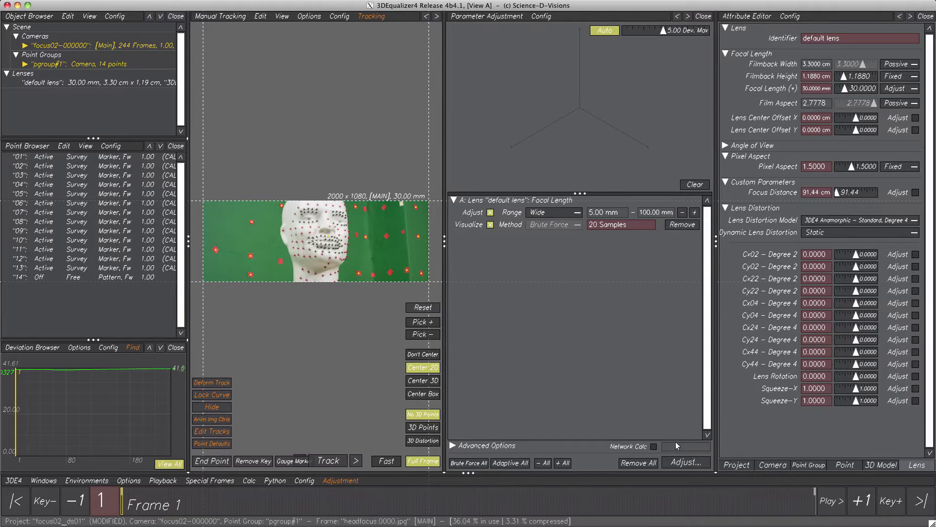
{"action": "left_click", "coordinate": [685, 461]}
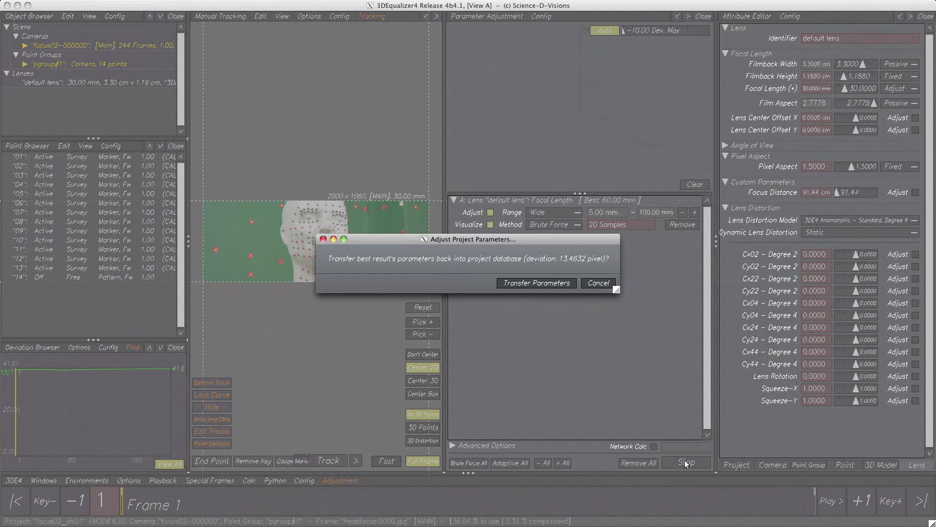
{"action": "left_click", "coordinate": [533, 284]}
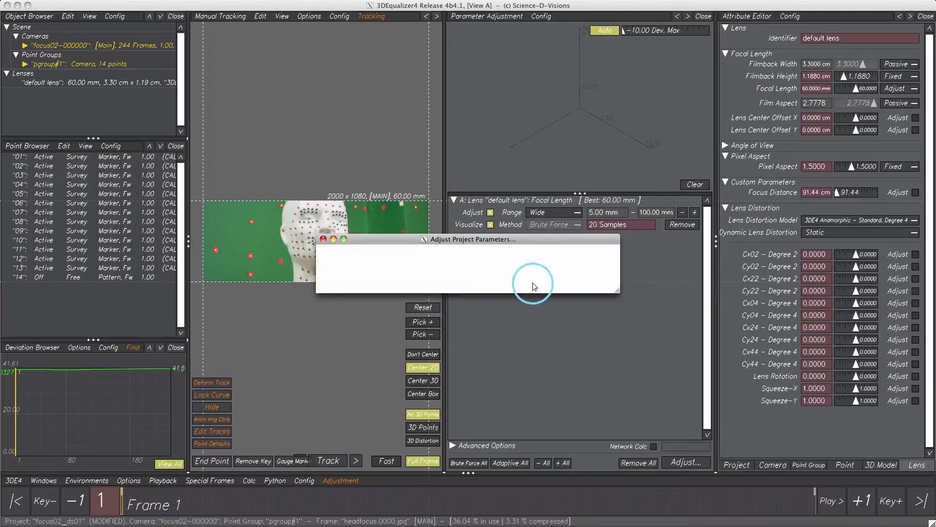
{"action": "key", "text": "alt+c"}
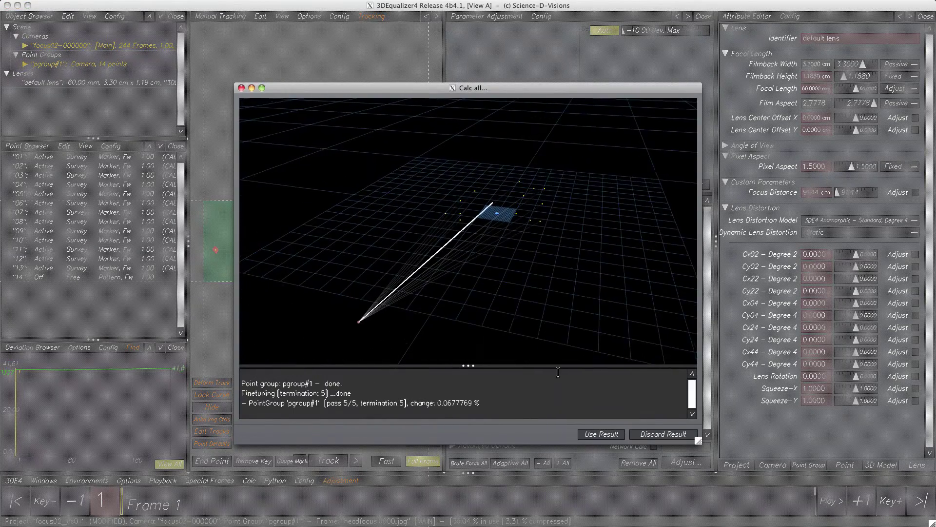
- Accept the recalculated solve and mark Cx02, Cy02, Cx22 and Cy22 for adjustment
{"action": "left_click", "coordinate": [596, 436]}
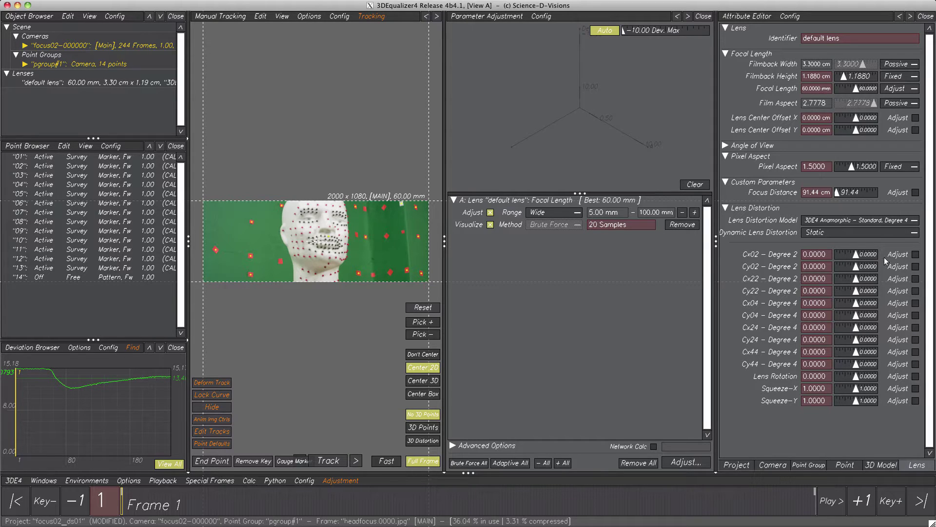
{"action": "left_click", "coordinate": [915, 254]}
{"action": "left_click", "coordinate": [915, 266]}
{"action": "left_click", "coordinate": [915, 278]}
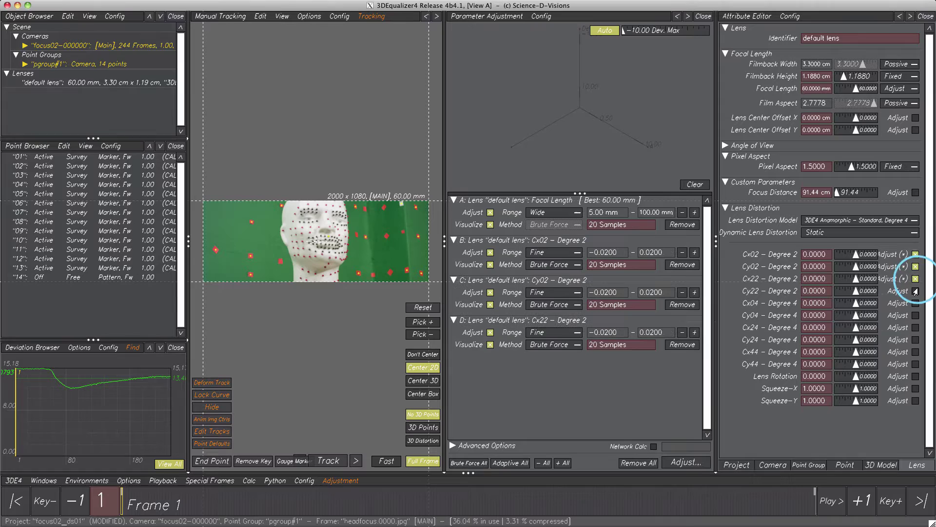
{"action": "left_click", "coordinate": [915, 290]}
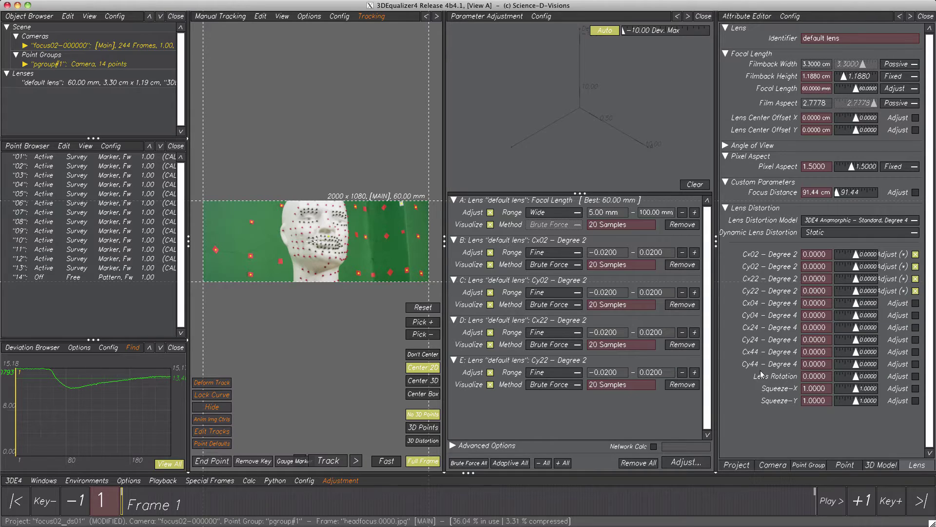
- Also adjust lens rotation, set the focal range to Fine, and make all parameters adaptive
{"action": "left_click", "coordinate": [915, 376]}
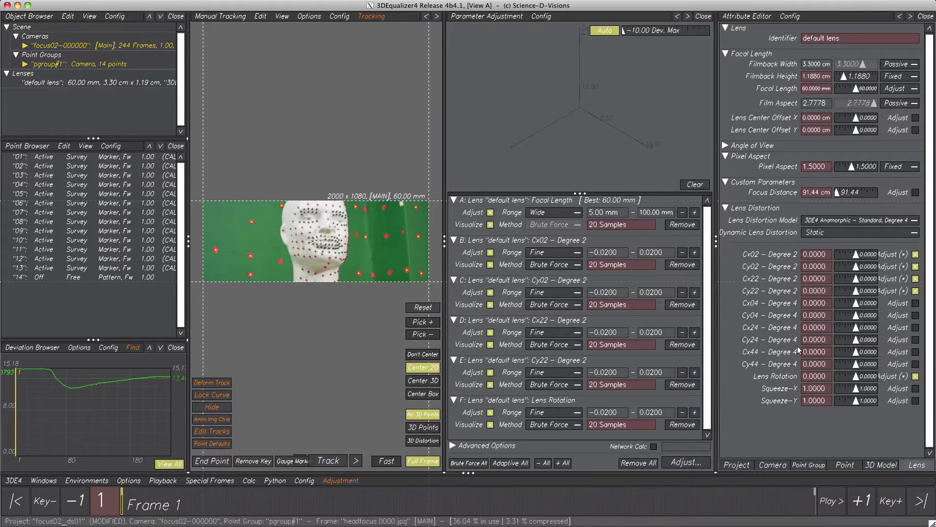
{"action": "left_click", "coordinate": [553, 213]}
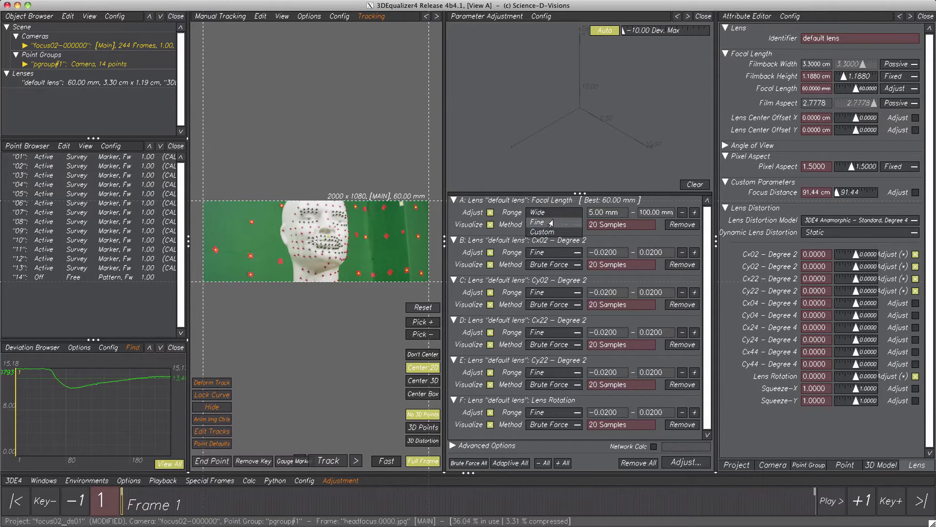
{"action": "left_click", "coordinate": [551, 223]}
{"action": "left_click", "coordinate": [519, 463]}
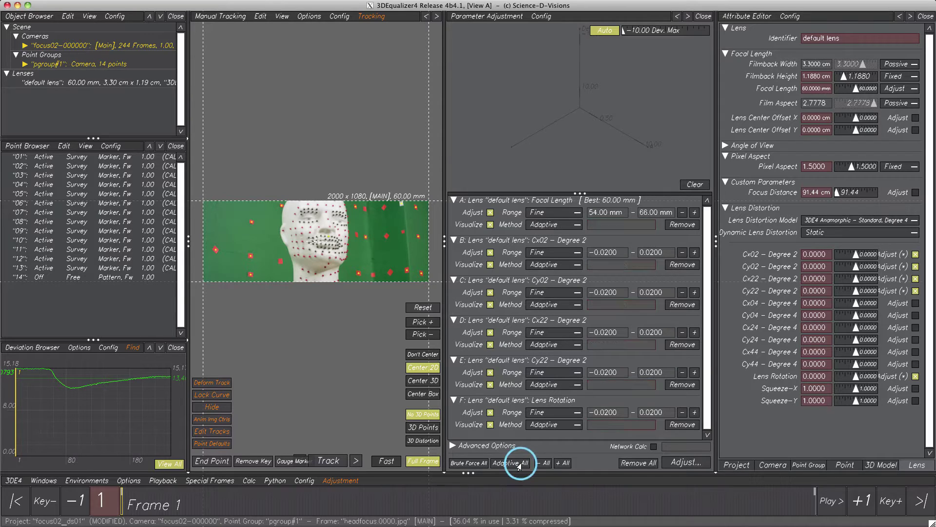
- Run the adjustment, transfer the best 57.52 mm result, then recalculate and keep the solve
{"action": "left_click", "coordinate": [679, 463]}
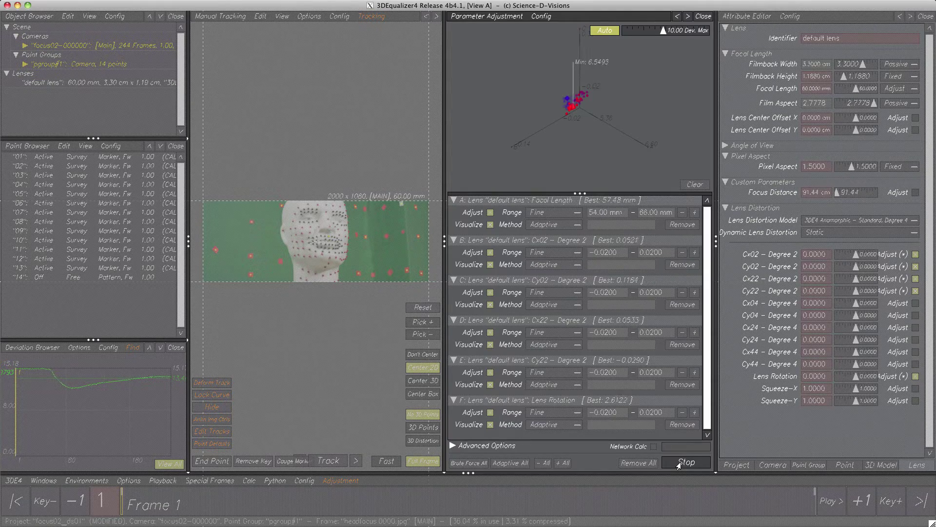
{"action": "left_click", "coordinate": [679, 463]}
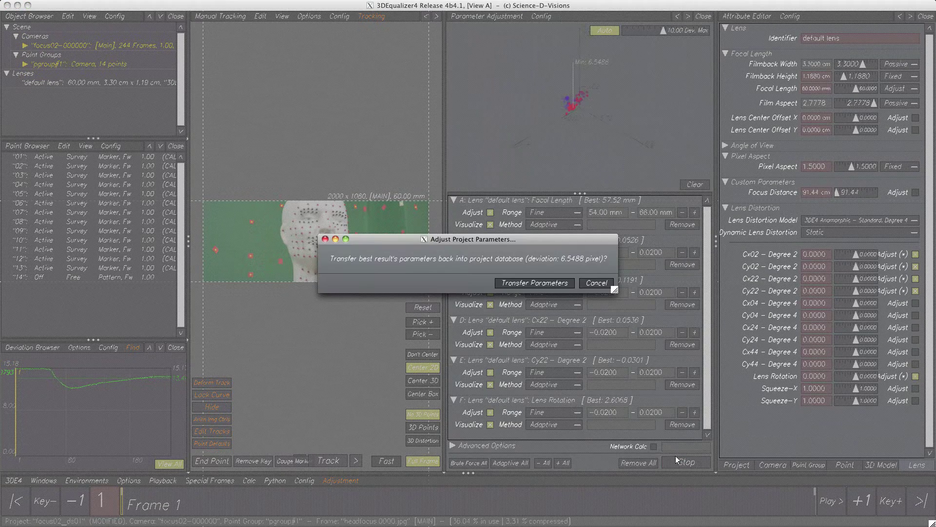
{"action": "left_click", "coordinate": [544, 283]}
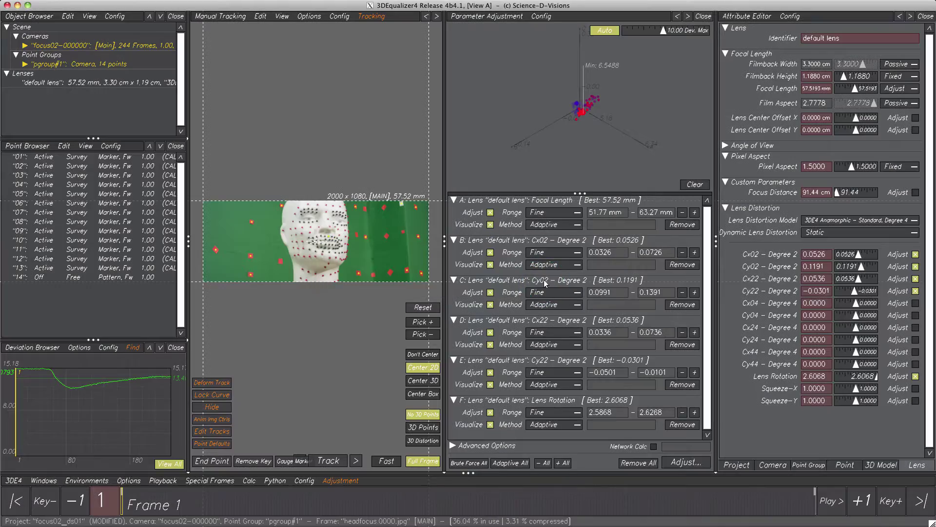
{"action": "key", "text": "alt+c"}
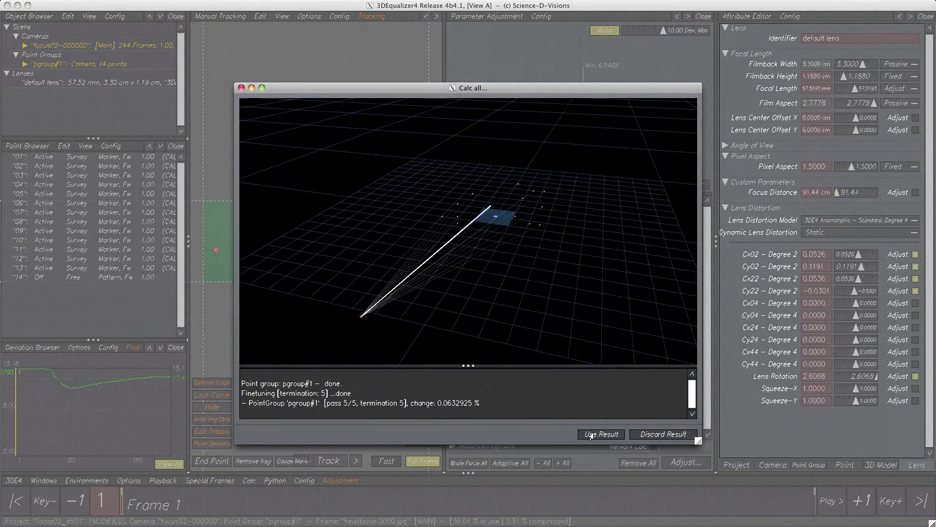
{"action": "left_click", "coordinate": [600, 433]}
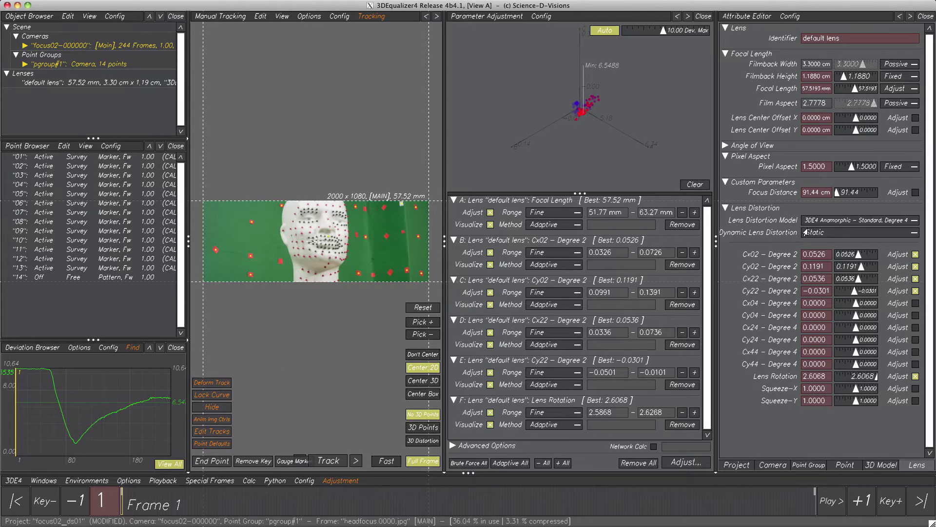
- Keep dynamic lens distortion Static and close the Parameter Adjustment pane
{"action": "left_click", "coordinate": [819, 232]}
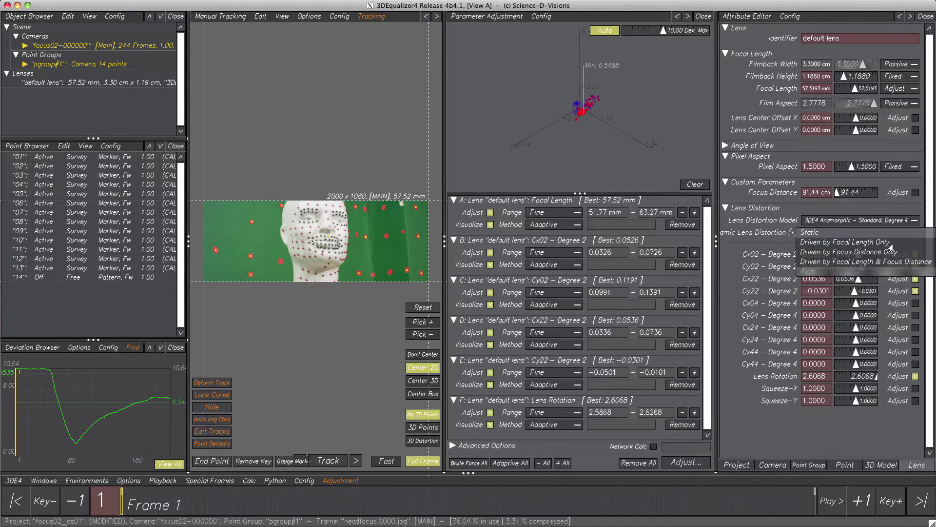
{"action": "left_click", "coordinate": [811, 232]}
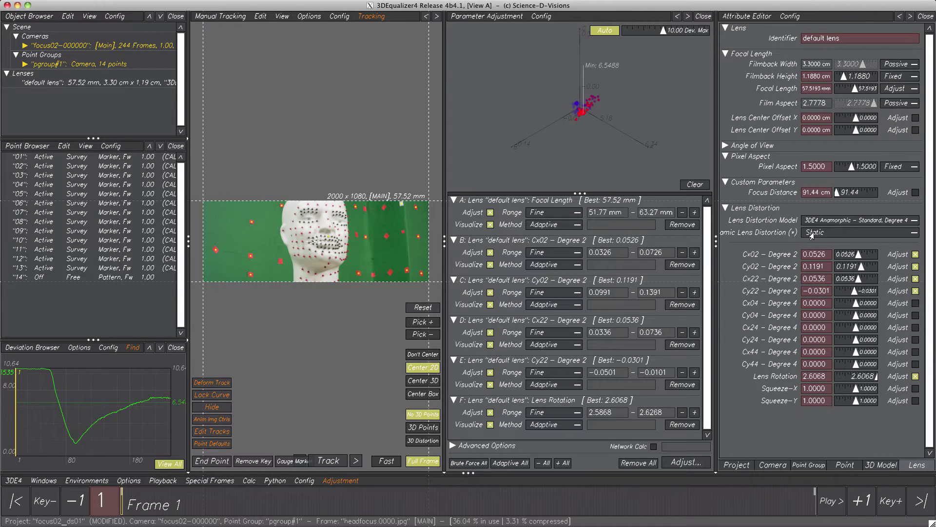
{"action": "left_click", "coordinate": [703, 18]}
{"action": "left_click", "coordinate": [339, 18]}
- Add a Curve Editor pane above the tracking view showing the lens distortion curves
{"action": "mouse_move", "coordinate": [341, 51]}
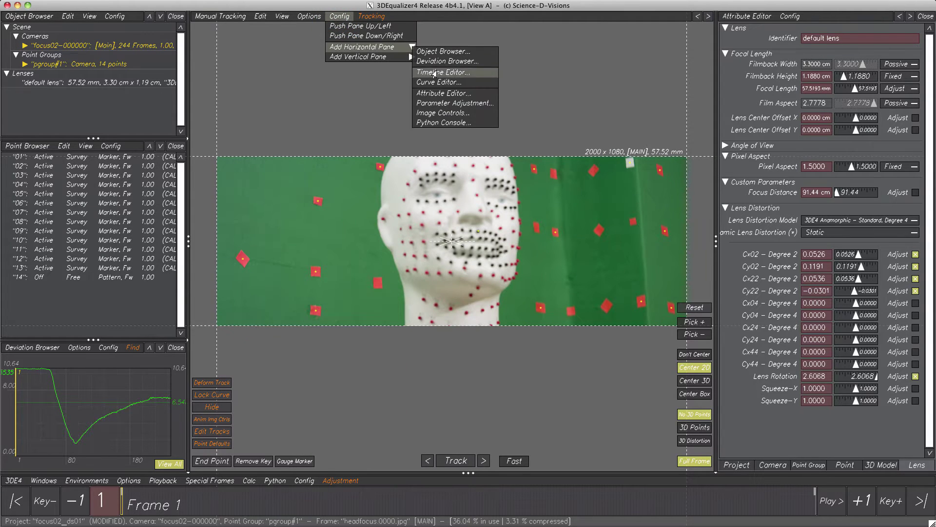
{"action": "left_click", "coordinate": [437, 87]}
{"action": "left_click", "coordinate": [613, 55]}
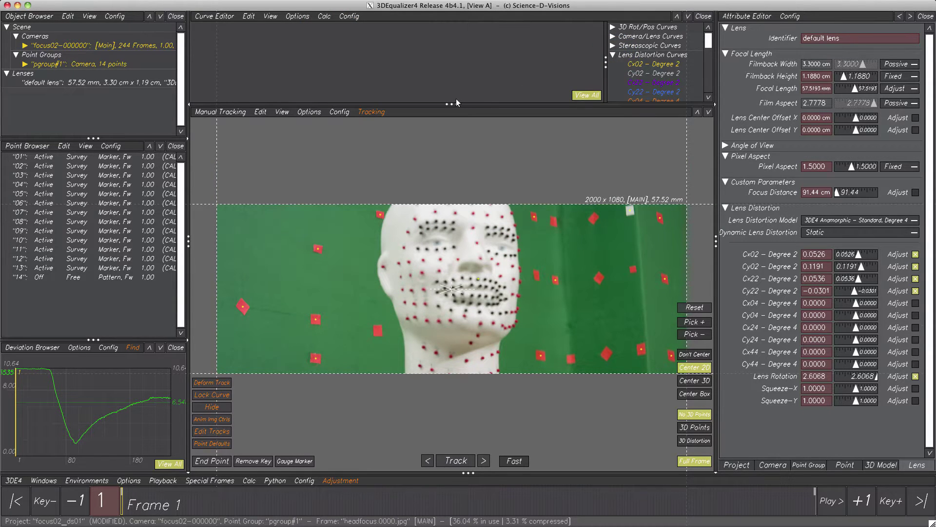
{"action": "left_click_drag", "start_coordinate": [455, 104], "coordinate": [458, 187]}
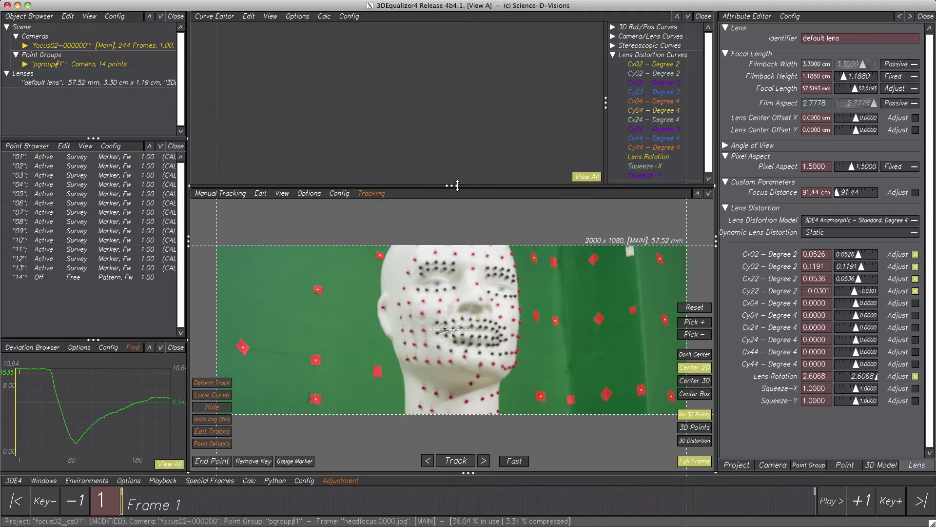
- Create dynamic distortion keys for all curves from Cx02 to Squeeze-Y
{"action": "left_click", "coordinate": [654, 66]}
{"action": "left_click_drag", "start_coordinate": [654, 66], "coordinate": [652, 184]}
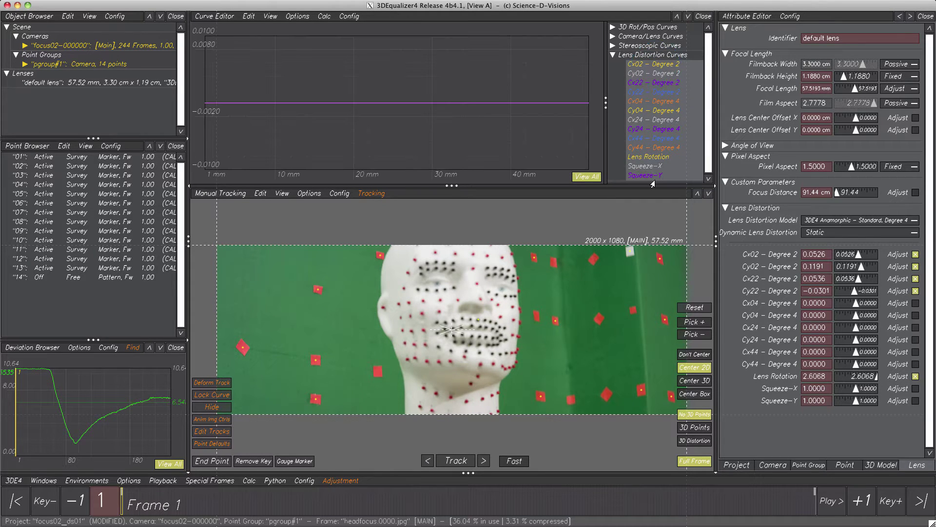
{"action": "left_click", "coordinate": [249, 16]}
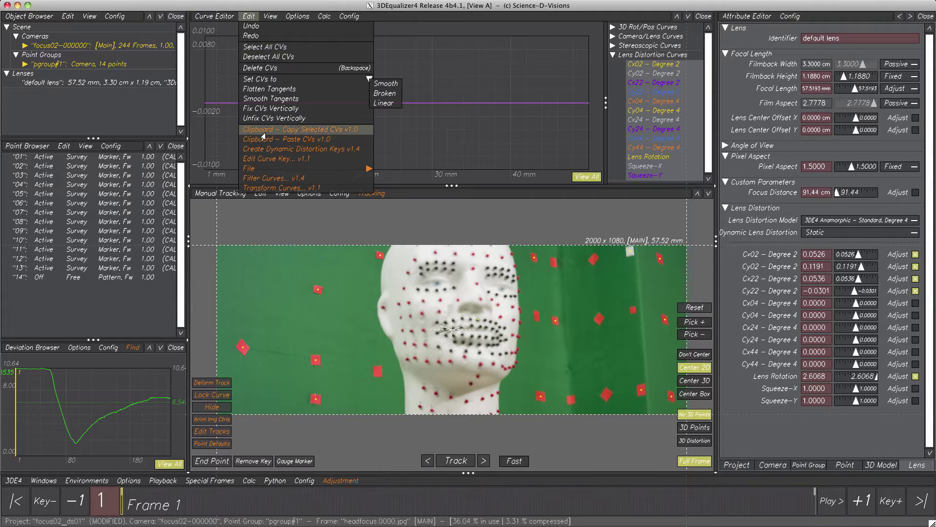
{"action": "left_click", "coordinate": [263, 150]}
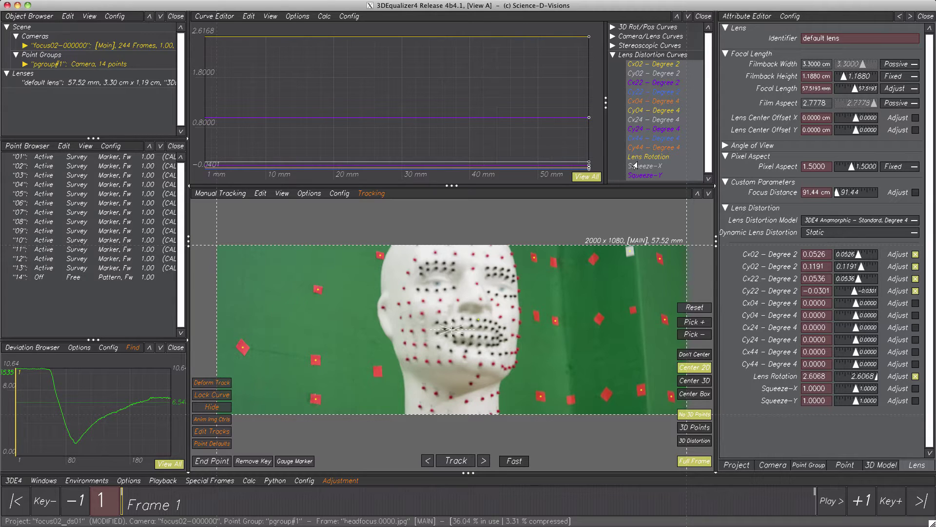
- Select just the Squeeze-X and Squeeze-Y entries in the Curve Editor list
{"action": "left_click_drag", "start_coordinate": [645, 166], "coordinate": [647, 178]}
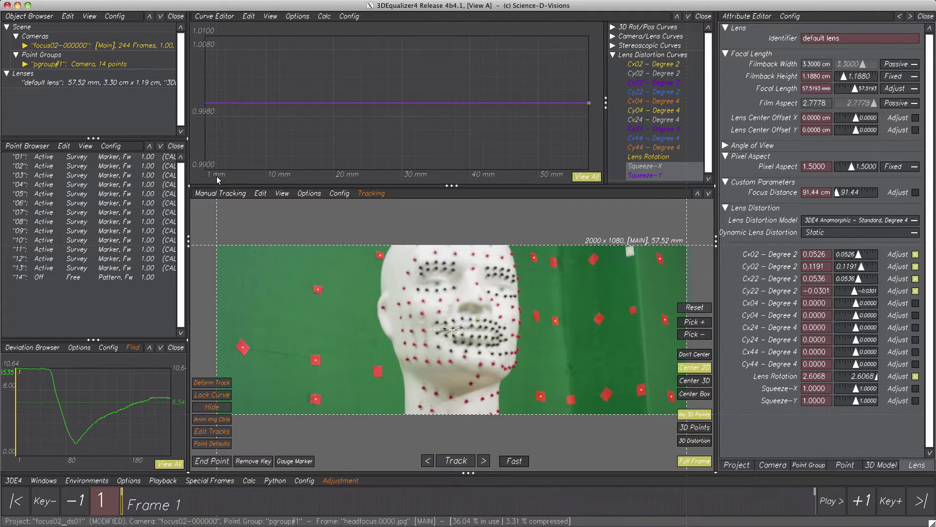
- Show the Distortion Grid without the matrix, go to frame 54, and open Animate Distortion
{"action": "left_click", "coordinate": [217, 193]}
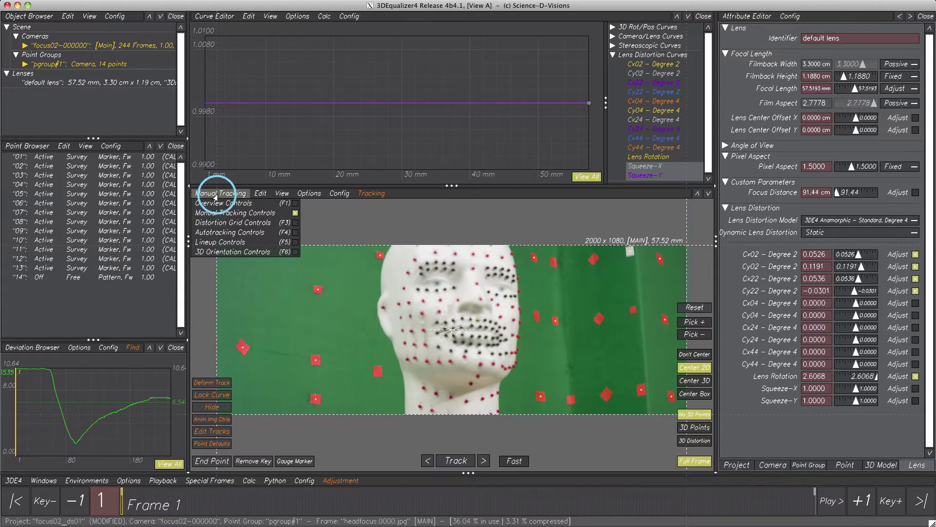
{"action": "left_click", "coordinate": [217, 223]}
{"action": "left_click", "coordinate": [277, 193]}
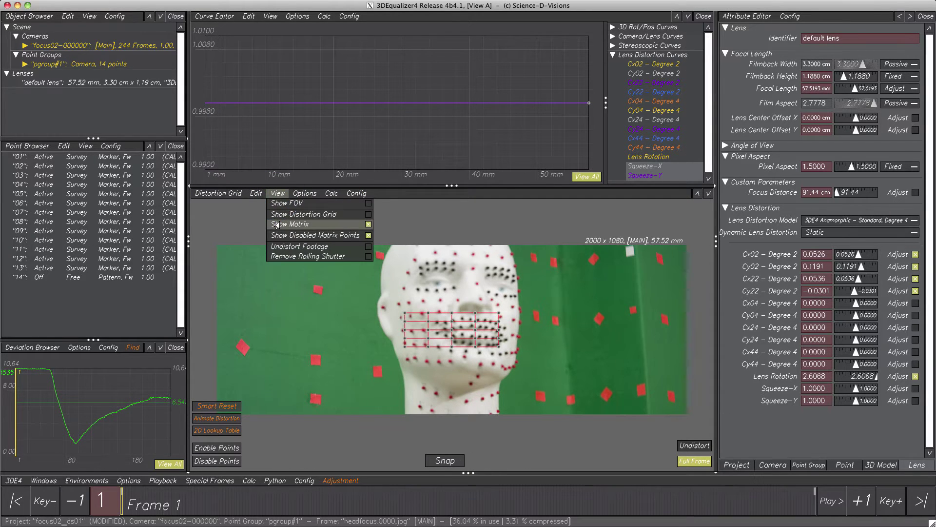
{"action": "left_click", "coordinate": [289, 224]}
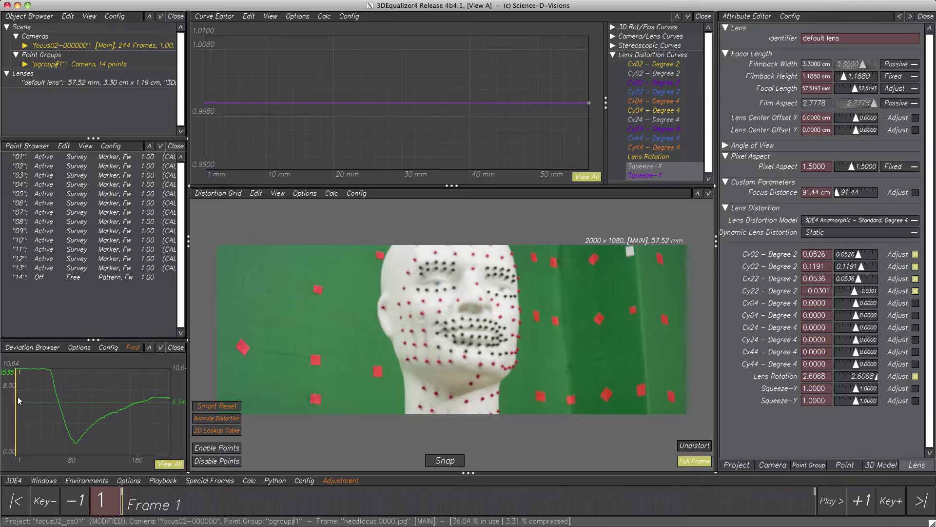
{"action": "left_click_drag", "start_coordinate": [16, 397], "coordinate": [49, 396]}
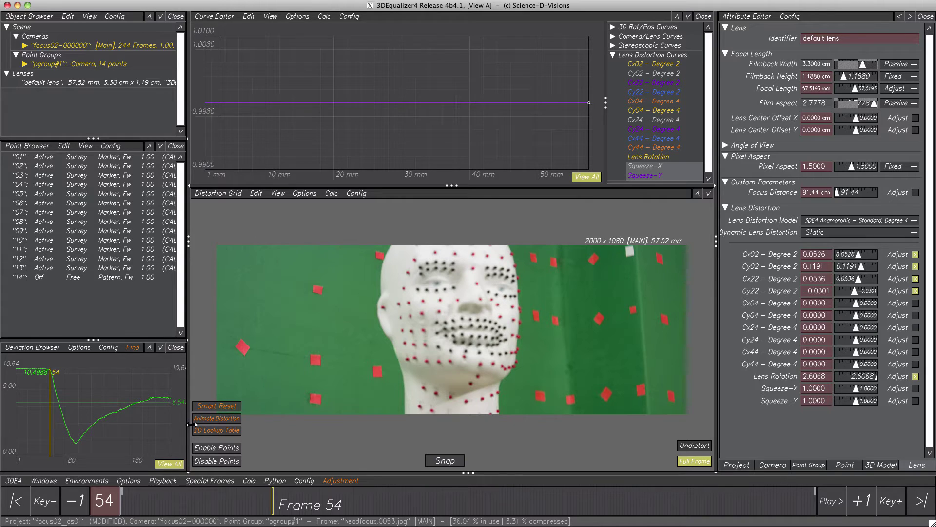
{"action": "left_click", "coordinate": [214, 418]}
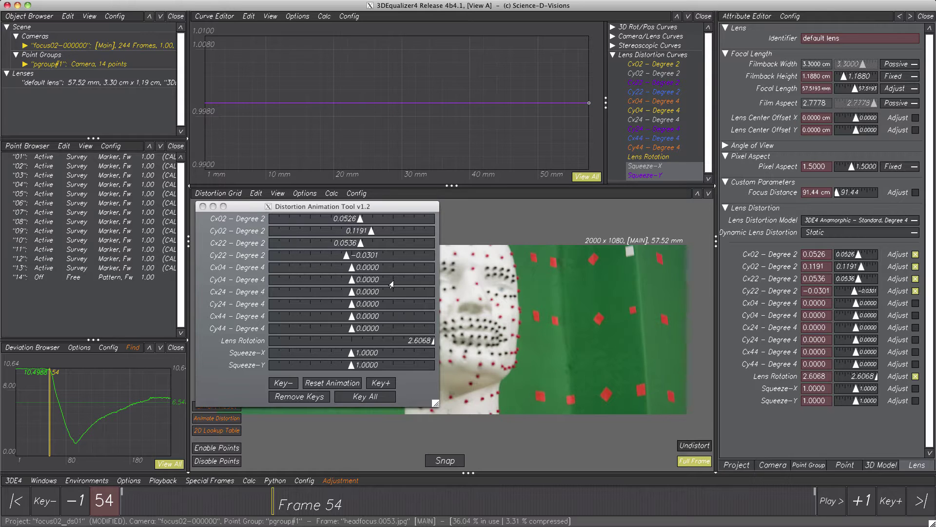
- Key Squeeze-X/Y at 1.0060 and 0.9960 on frame 54, then Squeeze-X 1.0100 on frame 96
{"action": "left_click", "coordinate": [381, 352]}
{"action": "left_click_drag", "start_coordinate": [368, 356], "coordinate": [329, 366]}
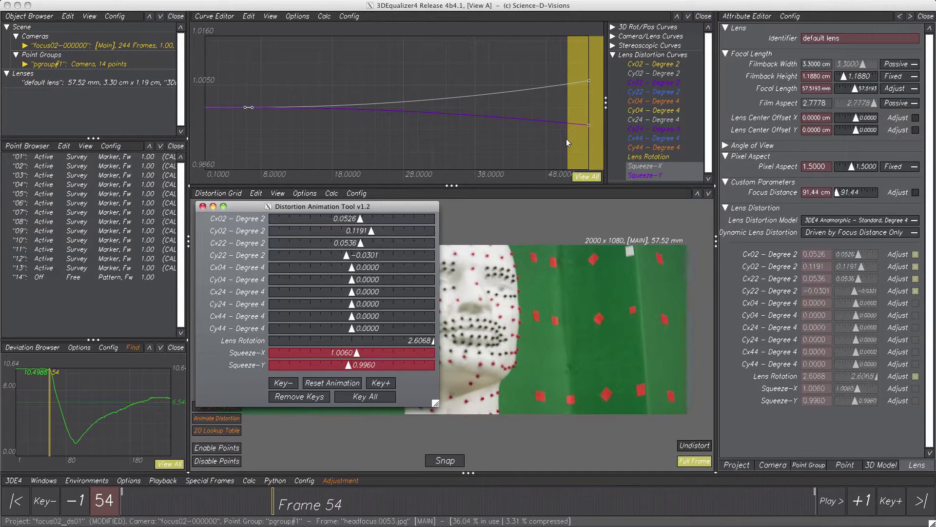
{"action": "left_click", "coordinate": [69, 400]}
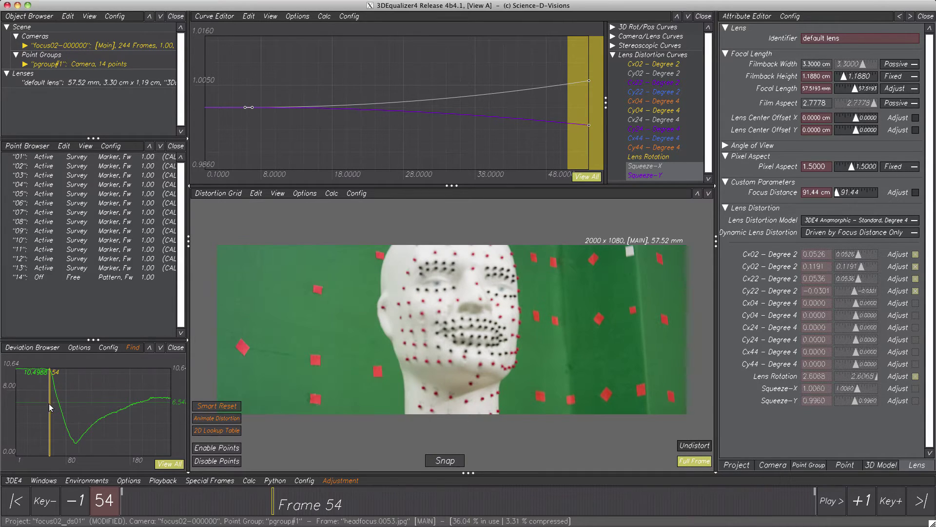
{"action": "left_click_drag", "start_coordinate": [49, 402], "coordinate": [76, 403]}
{"action": "left_click", "coordinate": [220, 418]}
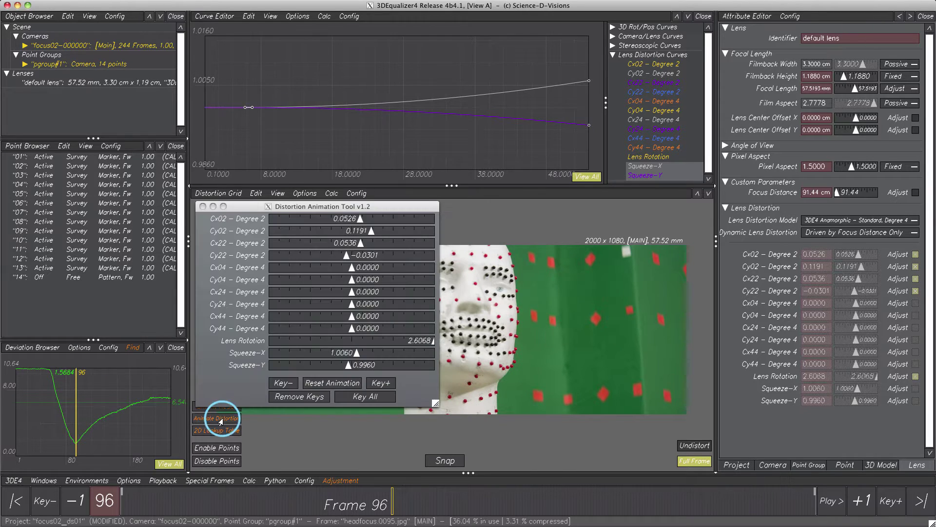
{"action": "left_click", "coordinate": [363, 361]}
{"action": "left_click_drag", "start_coordinate": [357, 353], "coordinate": [365, 367]}
- On frame 216 key Squeeze-X/Y at 1.0080 and 1.0040, then close the Distortion Animation Tool
{"action": "left_click", "coordinate": [80, 417]}
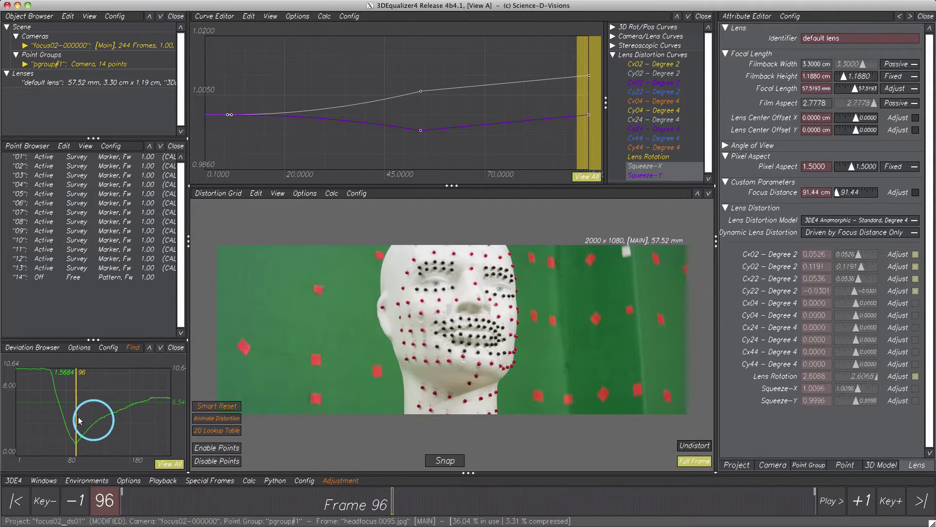
{"action": "left_click_drag", "start_coordinate": [81, 417], "coordinate": [152, 413]}
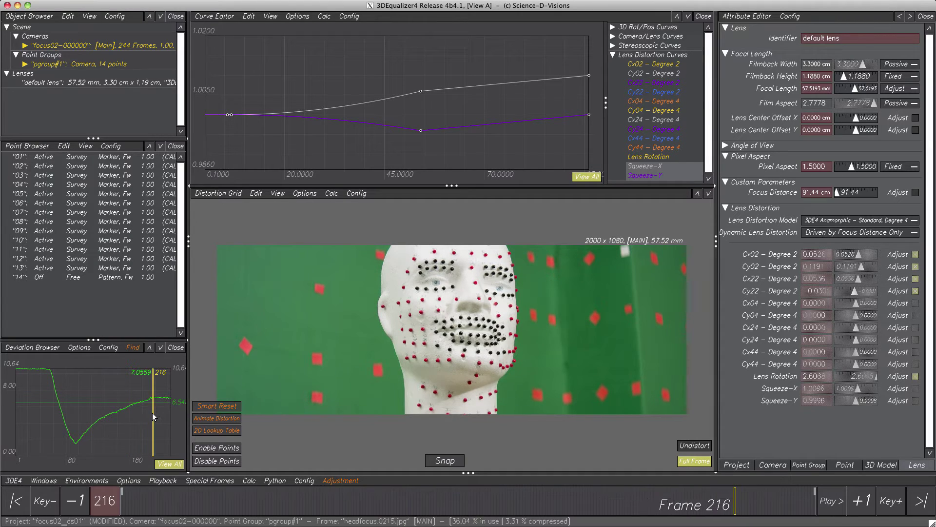
{"action": "left_click", "coordinate": [209, 419]}
{"action": "left_click", "coordinate": [316, 361]}
{"action": "left_click_drag", "start_coordinate": [358, 352], "coordinate": [369, 369]}
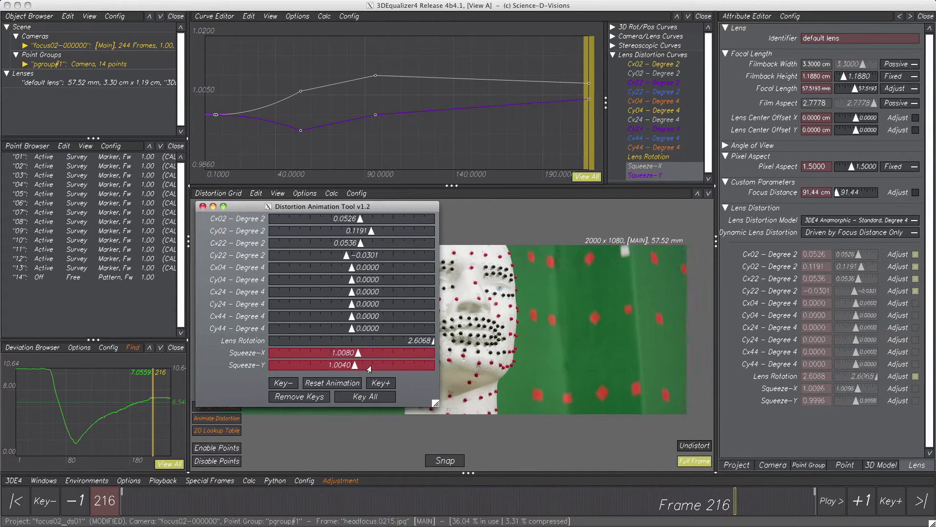
{"action": "left_click", "coordinate": [203, 206]}
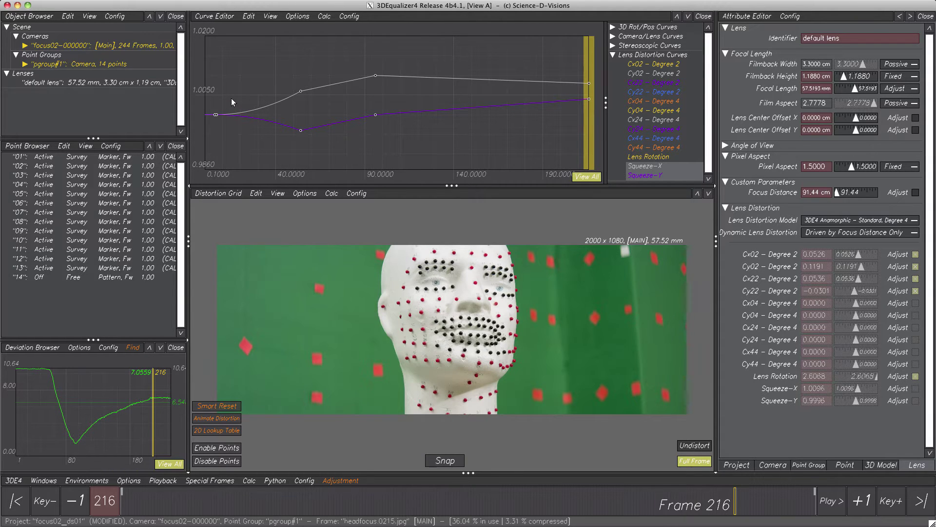
- Delete the first key on both squeeze curves and display the Focus Distance curve
{"action": "left_click_drag", "start_coordinate": [231, 98], "coordinate": [209, 125]}
{"action": "key", "text": "Delete"}
{"action": "left_click", "coordinate": [613, 37]}
{"action": "left_click", "coordinate": [647, 56]}
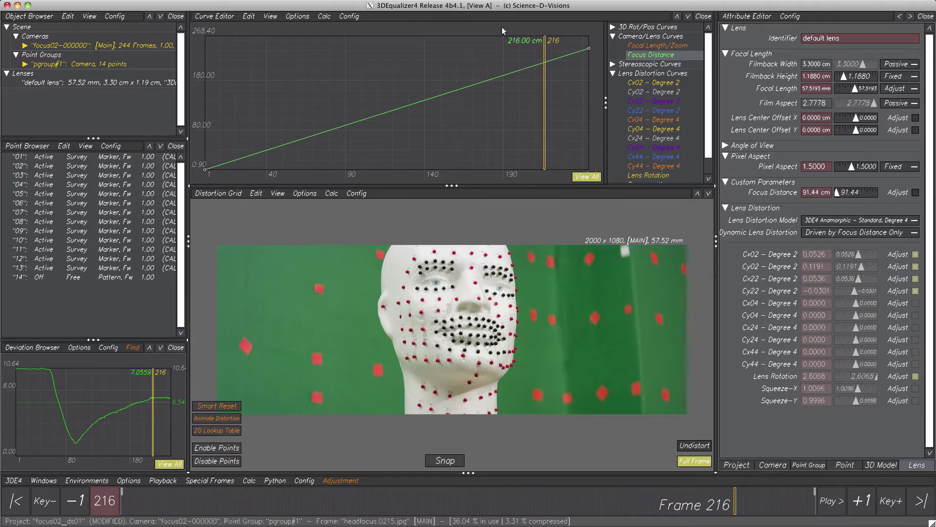
- Go to frame 100, then scrub back through the shot to frame 20
{"action": "left_click_drag", "start_coordinate": [115, 500], "coordinate": [83, 502]}
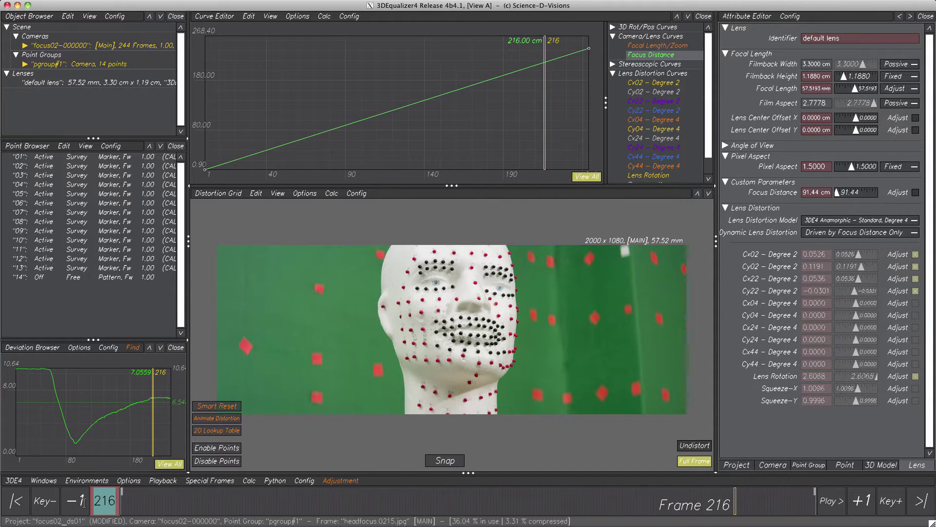
{"action": "type", "text": "100"}
{"action": "key", "text": "Return"}
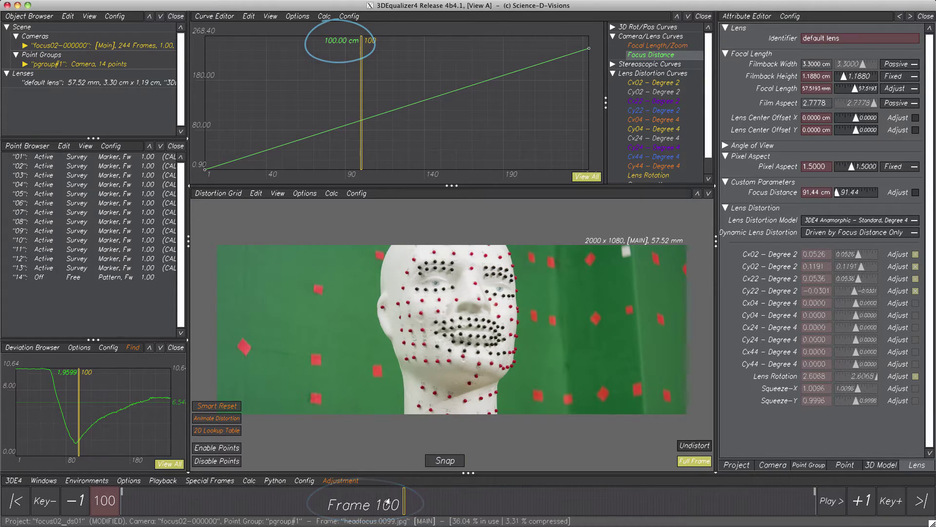
{"action": "left_click", "coordinate": [358, 502]}
{"action": "left_click_drag", "start_coordinate": [350, 502], "coordinate": [98, 502]}
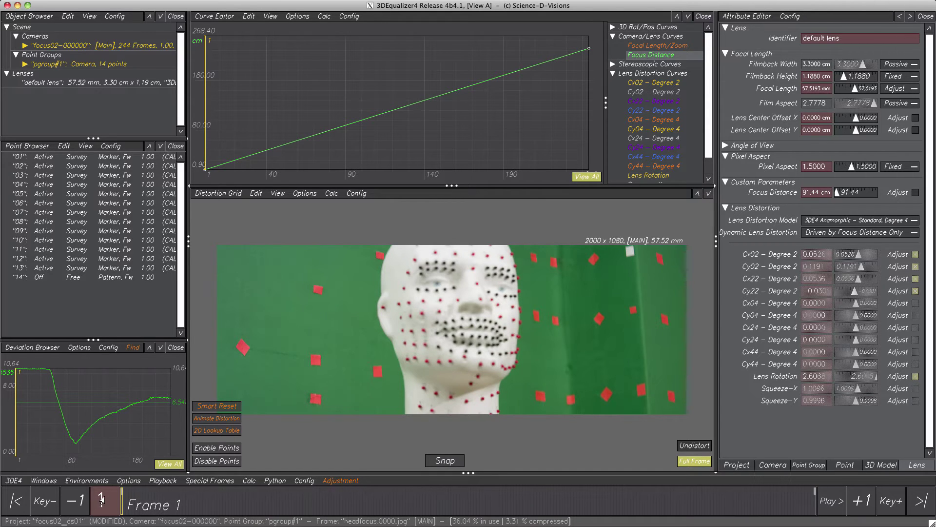
- Collapse the Camera/Lens Curves group and plot Squeeze-X together with Squeeze-Y
{"action": "left_click", "coordinate": [612, 36]}
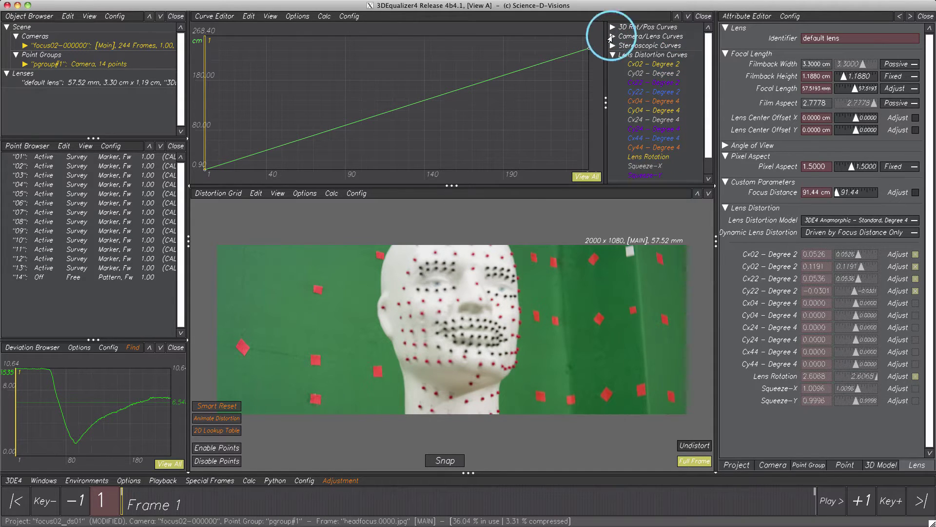
{"action": "left_click", "coordinate": [641, 167]}
{"action": "left_click", "coordinate": [641, 176], "text": "shift"}
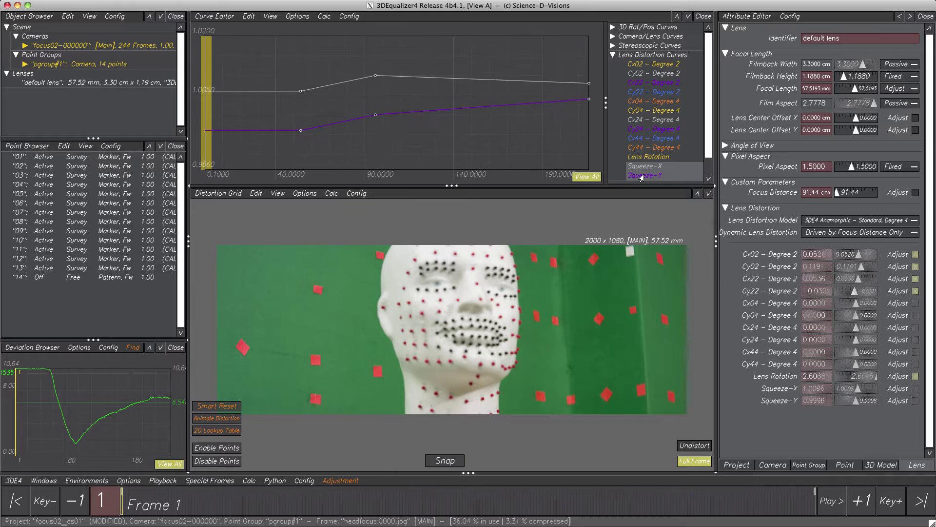
- Scrub to frame 168 and add a widened Parameter Adjustment pane beside the distortion grid
{"action": "left_click", "coordinate": [121, 503]}
{"action": "mouse_move", "coordinate": [122, 503]}
{"action": "left_mouse_down"}
{"action": "mouse_move", "coordinate": [824, 492]}
{"action": "mouse_move", "coordinate": [103, 506]}
{"action": "left_mouse_up"}
{"action": "left_click", "coordinate": [355, 193]}
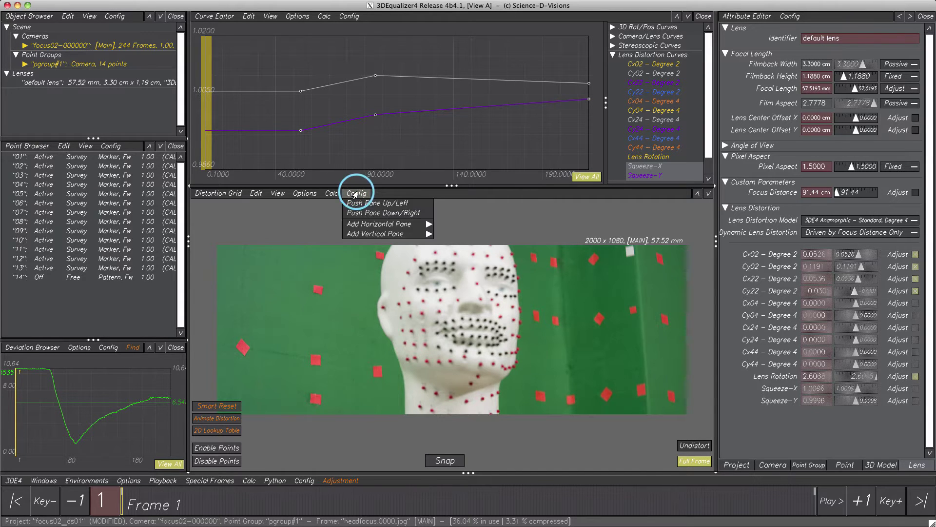
{"action": "mouse_move", "coordinate": [371, 235]}
{"action": "left_click", "coordinate": [471, 290]}
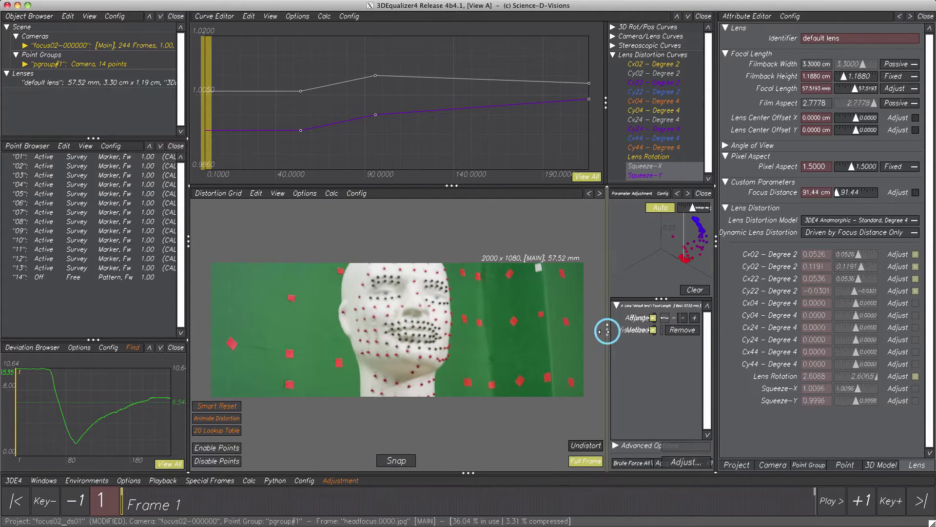
{"action": "left_click_drag", "start_coordinate": [604, 328], "coordinate": [447, 332]}
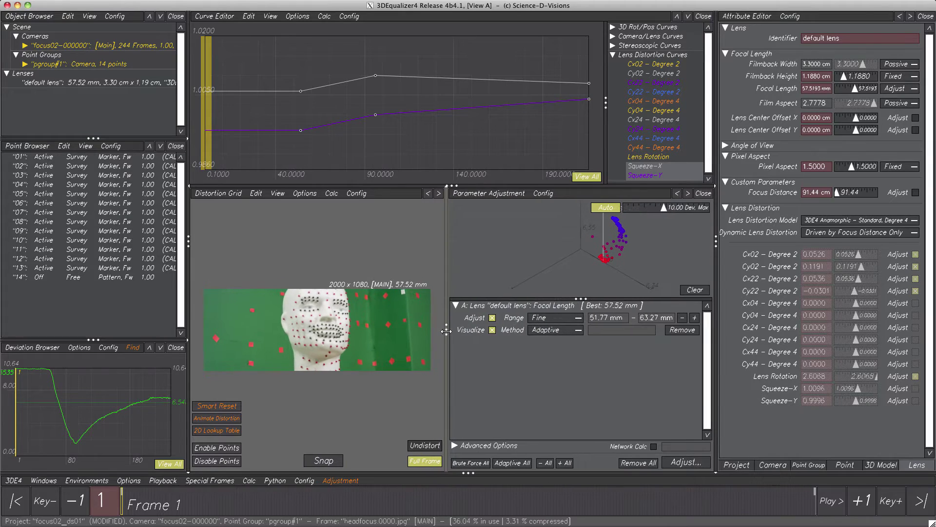
- Clear the previous adjustment and remove Focal Length from the adjusted parameters
{"action": "left_click", "coordinate": [695, 290]}
{"action": "left_click", "coordinate": [684, 331]}
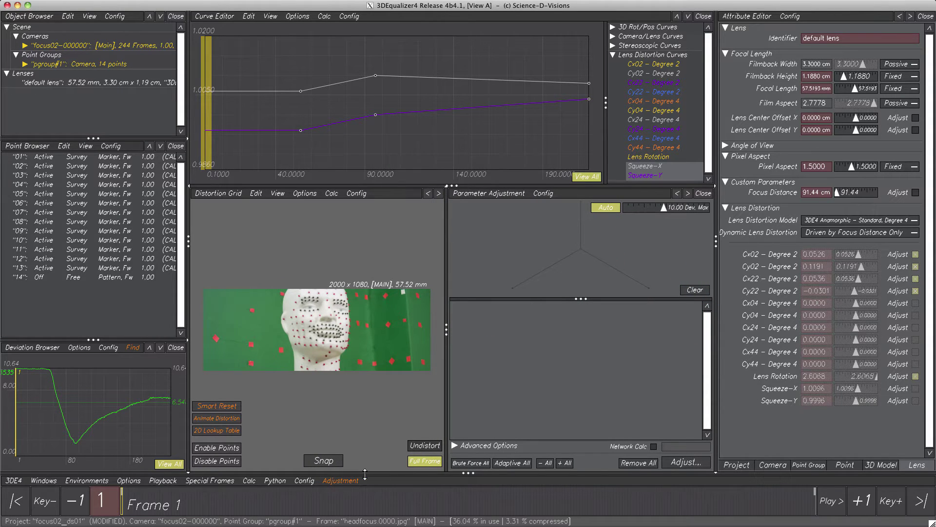
{"action": "left_click", "coordinate": [336, 481]}
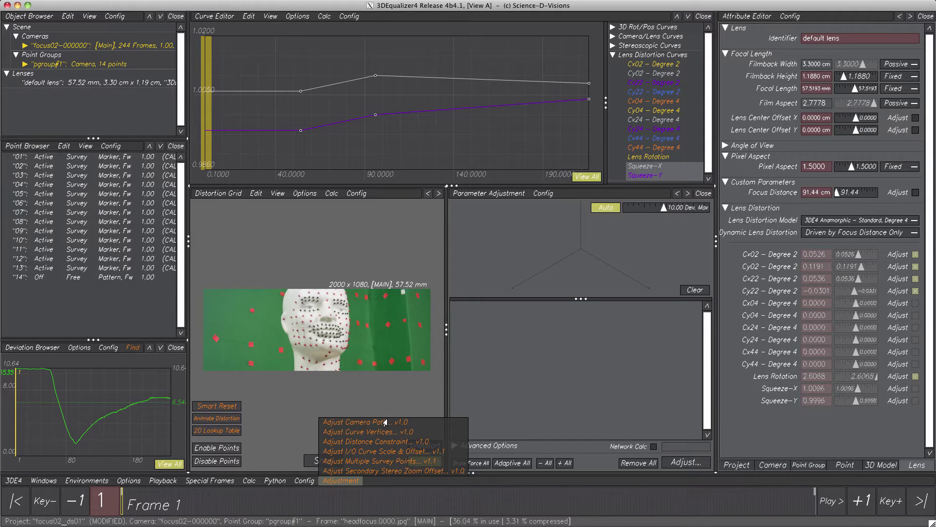
- Select all six squeeze keys and add Adjust Curve Vertices scripts with 0.9–1.1 factor ranges
{"action": "left_click", "coordinate": [288, 55]}
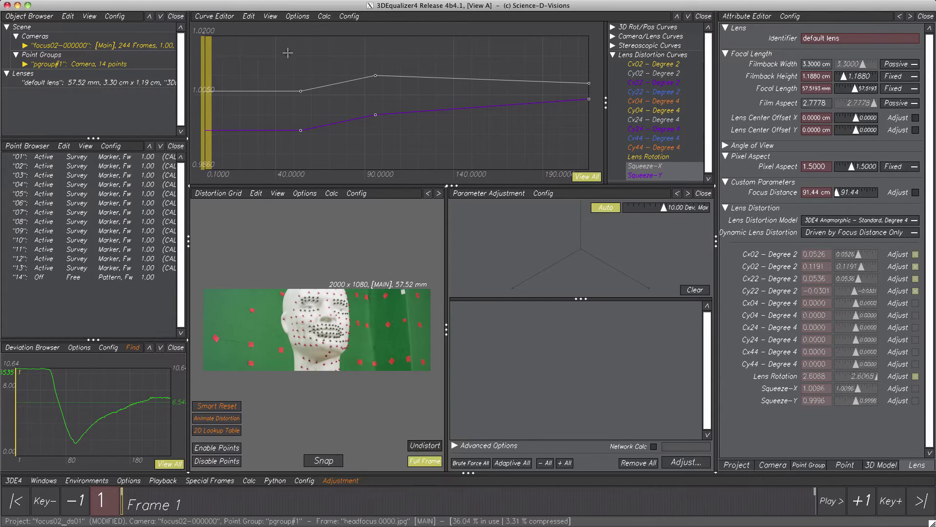
{"action": "left_click_drag", "start_coordinate": [288, 53], "coordinate": [595, 143]}
{"action": "left_click", "coordinate": [340, 480]}
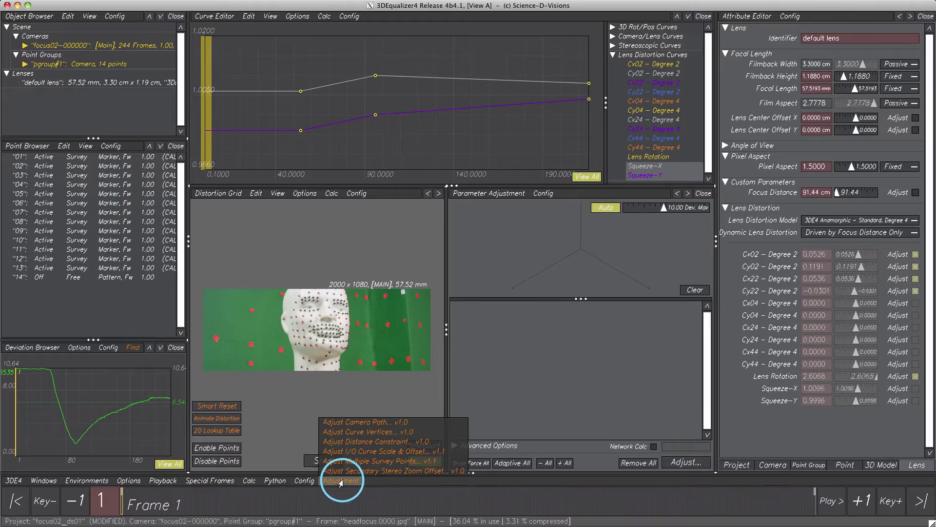
{"action": "left_click", "coordinate": [366, 431]}
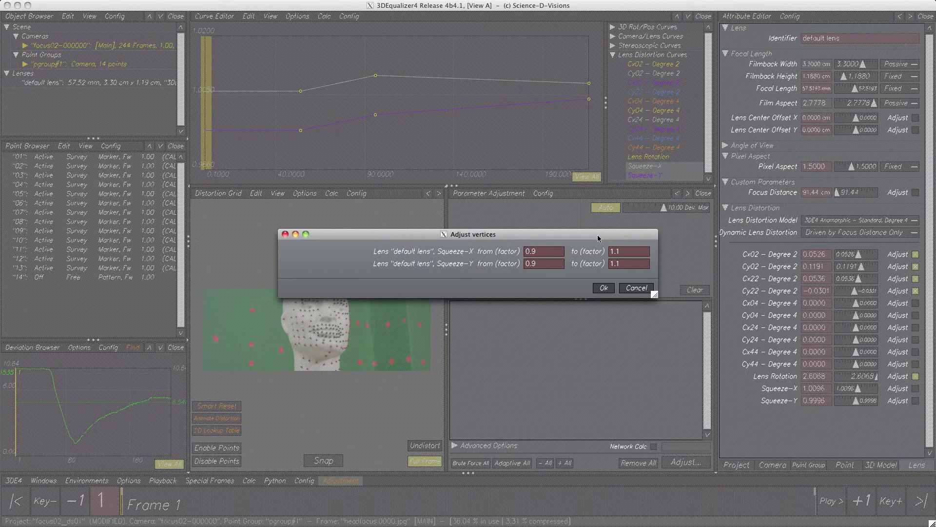
{"action": "left_click", "coordinate": [603, 288]}
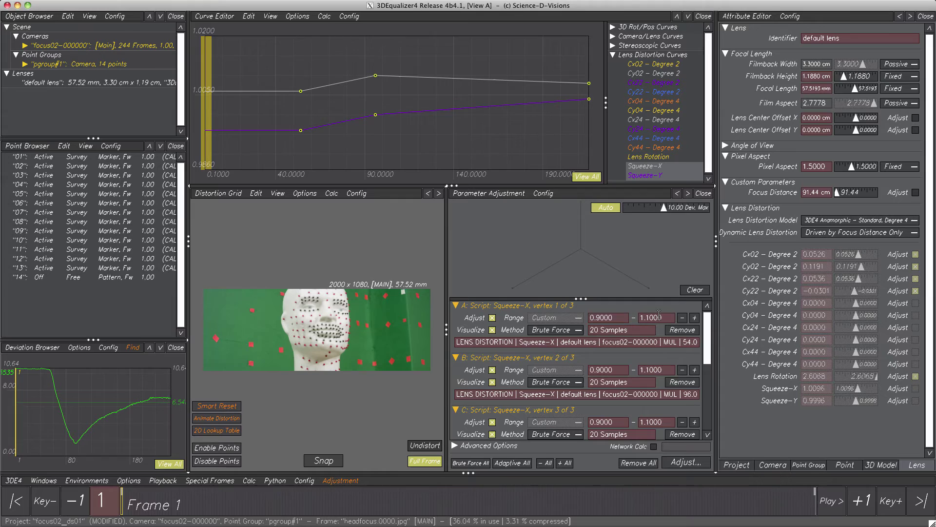
{"action": "mouse_move", "coordinate": [707, 324]}
{"action": "left_mouse_down"}
{"action": "mouse_move", "coordinate": [707, 401]}
{"action": "mouse_move", "coordinate": [703, 322]}
{"action": "left_mouse_up"}
- Run an adaptive adjustment with Dev. Max 8.25 and transfer the best result (Squeeze-X 0.9957, Squeeze-Y 0.9972)
{"action": "left_click", "coordinate": [585, 260]}
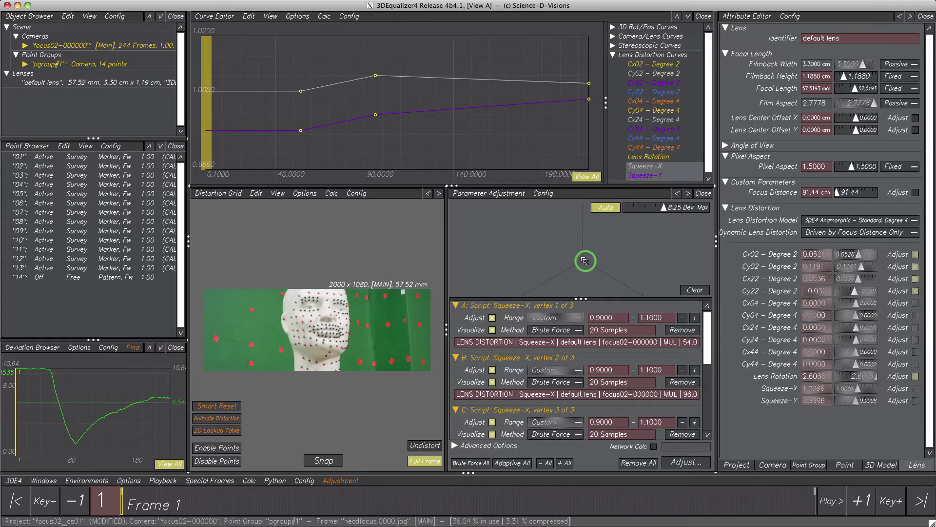
{"action": "left_click_drag", "start_coordinate": [591, 256], "coordinate": [590, 260]}
{"action": "left_click", "coordinate": [512, 463]}
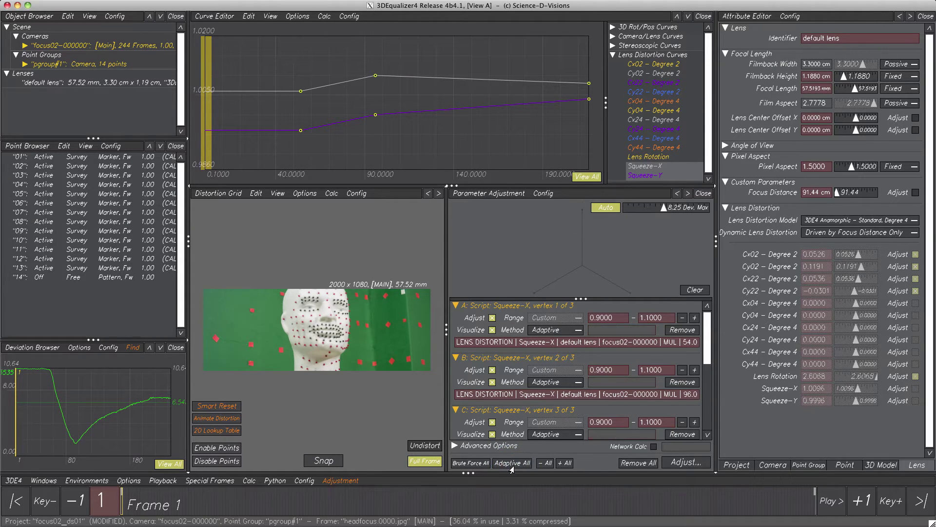
{"action": "left_click", "coordinate": [681, 462]}
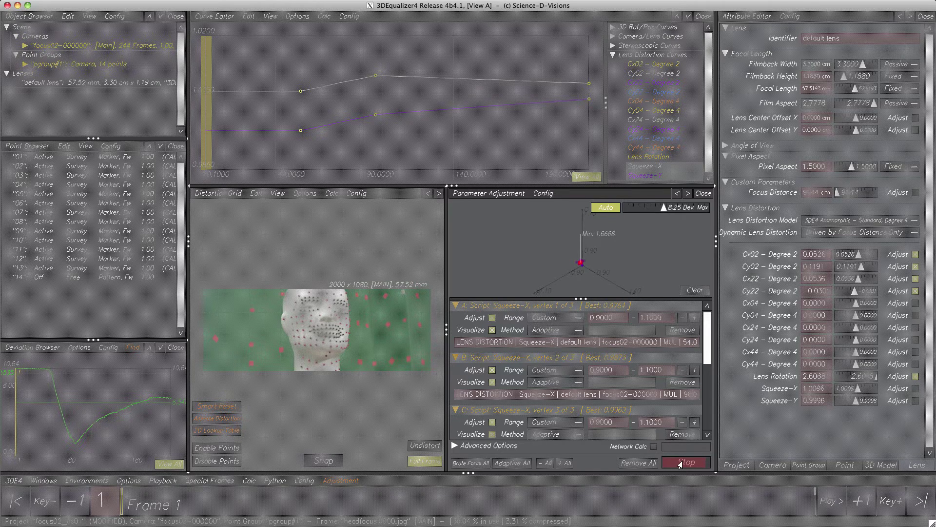
{"action": "left_click", "coordinate": [682, 463]}
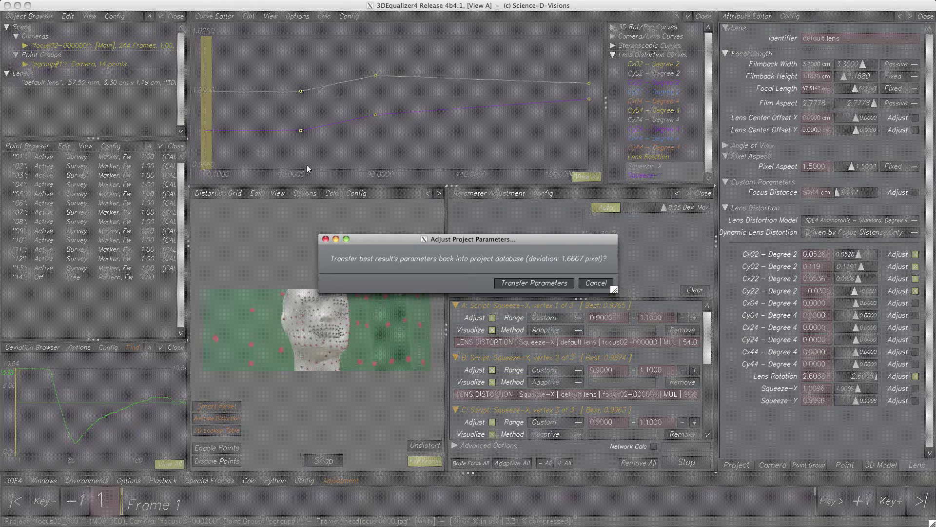
{"action": "left_click", "coordinate": [533, 283]}
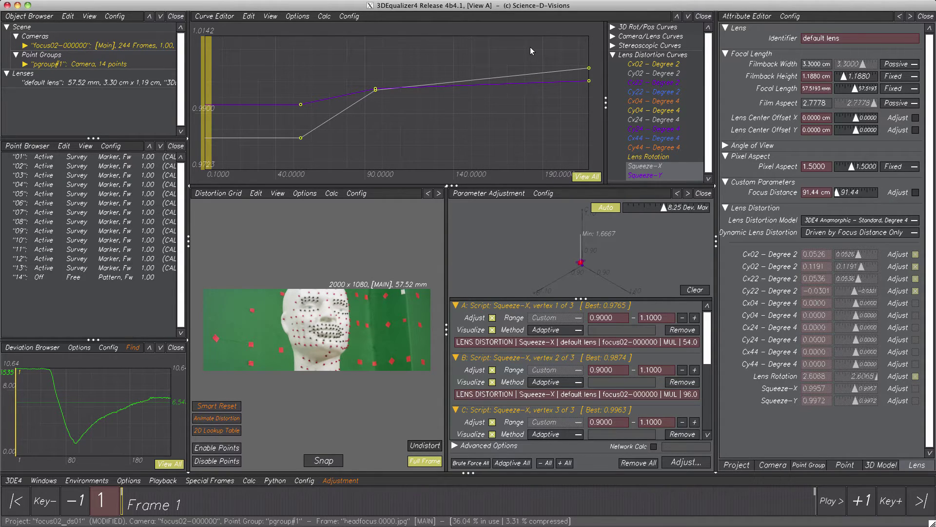
- Run Calc All (Alt+C) and keep the result, holding deviation below about 2.3 pixels
{"action": "key", "text": "alt+c"}
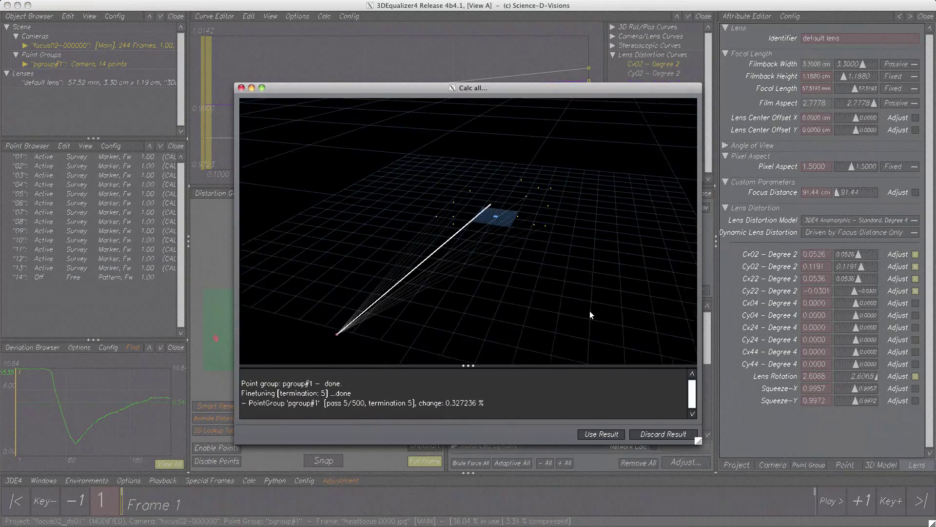
{"action": "left_click", "coordinate": [597, 435]}
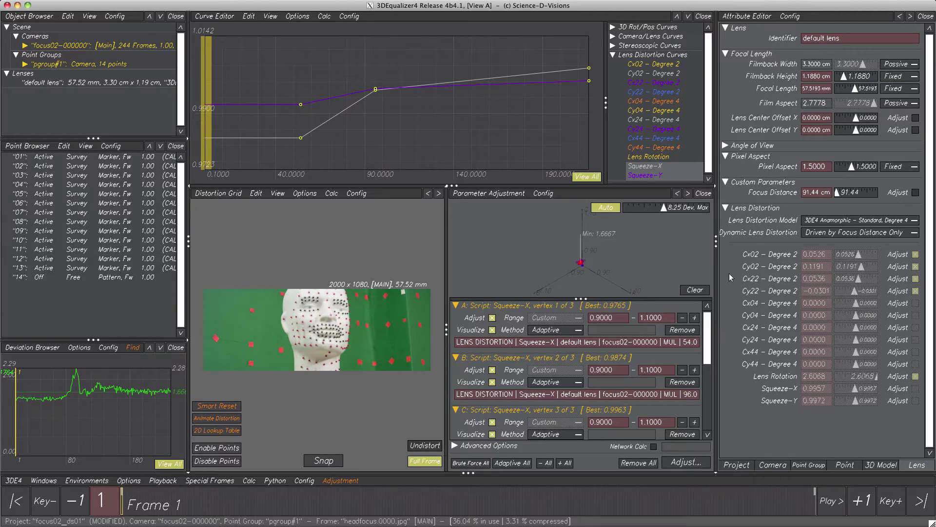
- Plot Cx02 through Cy22 plus Lens Rotation and mark all their keys
{"action": "left_click_drag", "start_coordinate": [659, 66], "coordinate": [656, 92]}
{"action": "left_click", "coordinate": [660, 156], "text": "ctrl"}
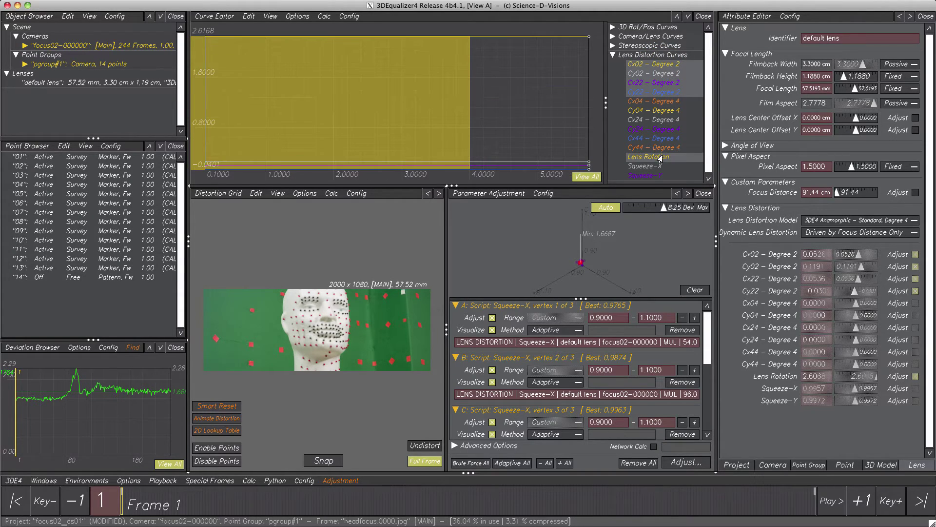
{"action": "left_click_drag", "start_coordinate": [563, 24], "coordinate": [598, 169]}
{"action": "left_click", "coordinate": [344, 481]}
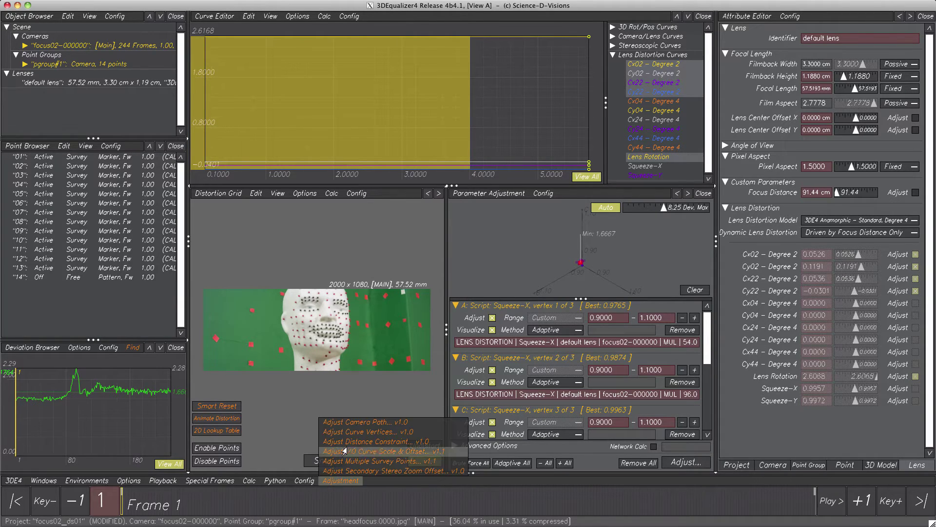
- Open Adjust Curve Vertices, showing ranges: distortion ±0.05, Lens Rotation ±0.2, squeeze 0.9–1.1
{"action": "left_click", "coordinate": [346, 432]}
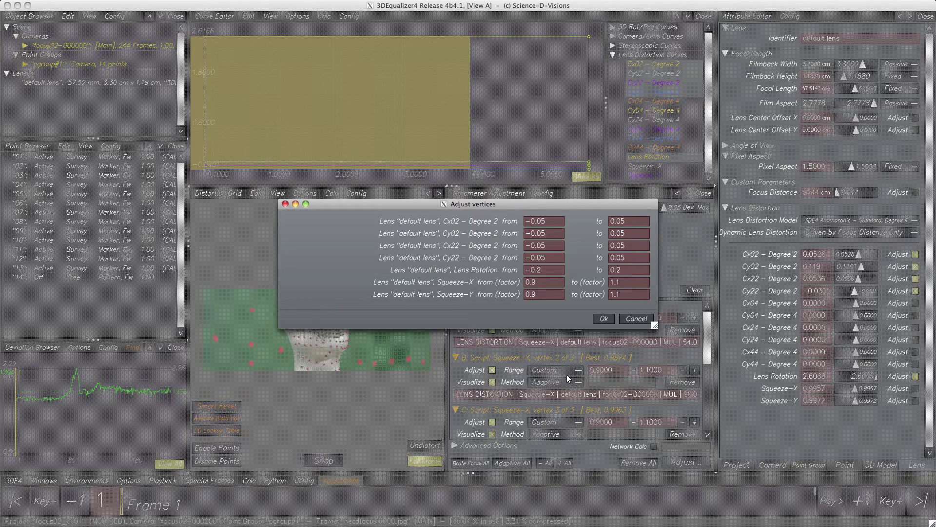
- Cancel the dialog and mark only the Cx02–Cy22 and Lens Rotation keys
{"action": "left_click", "coordinate": [636, 320]}
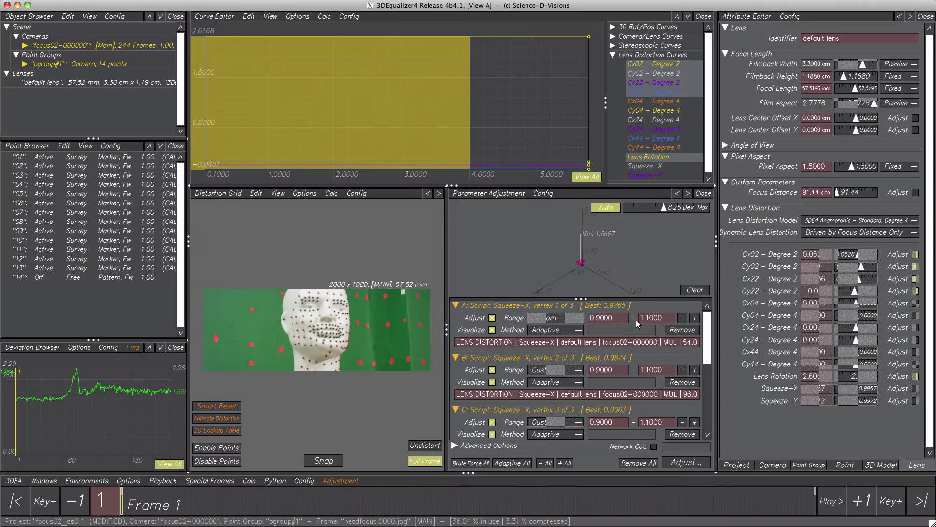
{"action": "left_click_drag", "start_coordinate": [639, 64], "coordinate": [642, 181]}
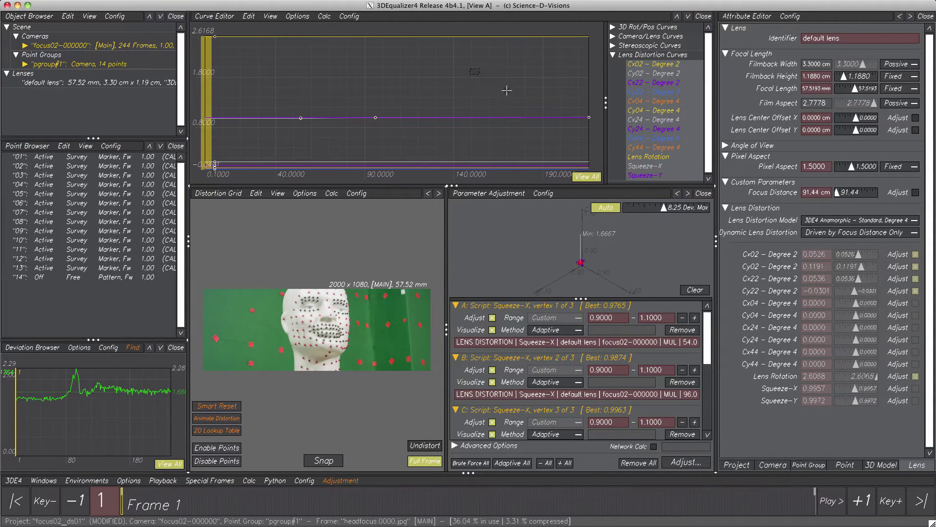
{"action": "left_click", "coordinate": [526, 98]}
{"action": "left_click_drag", "start_coordinate": [649, 64], "coordinate": [647, 96]}
{"action": "left_click", "coordinate": [648, 157], "text": "ctrl"}
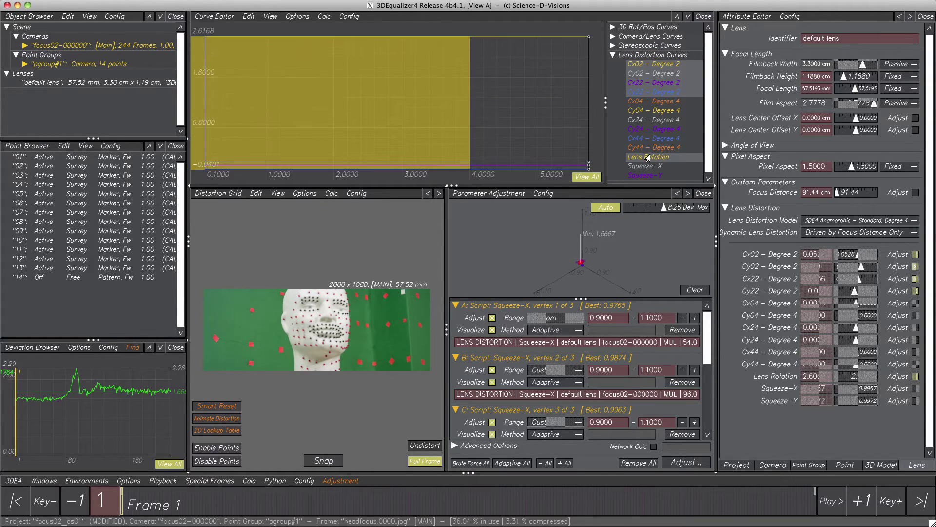
{"action": "left_click_drag", "start_coordinate": [604, 32], "coordinate": [553, 191]}
- Add vertex adjustment scripts for those curves and switch all scripts to adaptive
{"action": "left_click", "coordinate": [330, 482]}
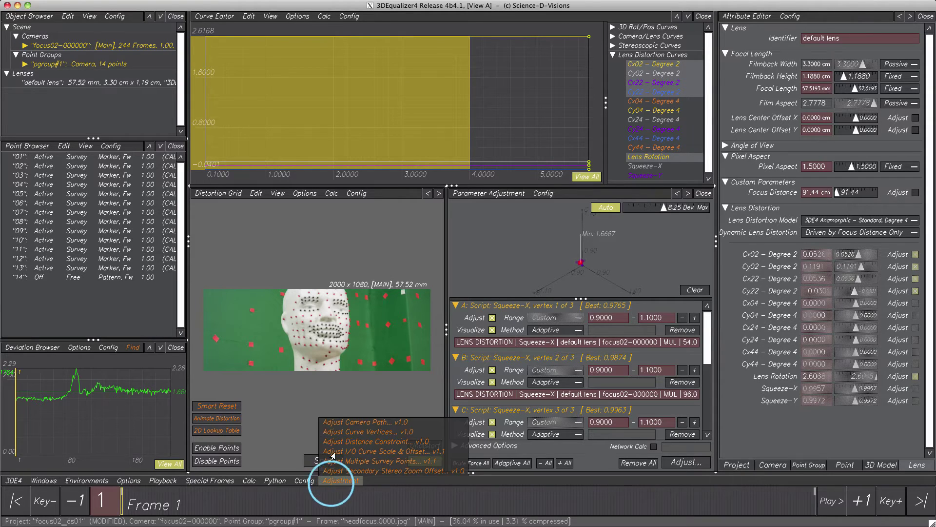
{"action": "left_click", "coordinate": [335, 432]}
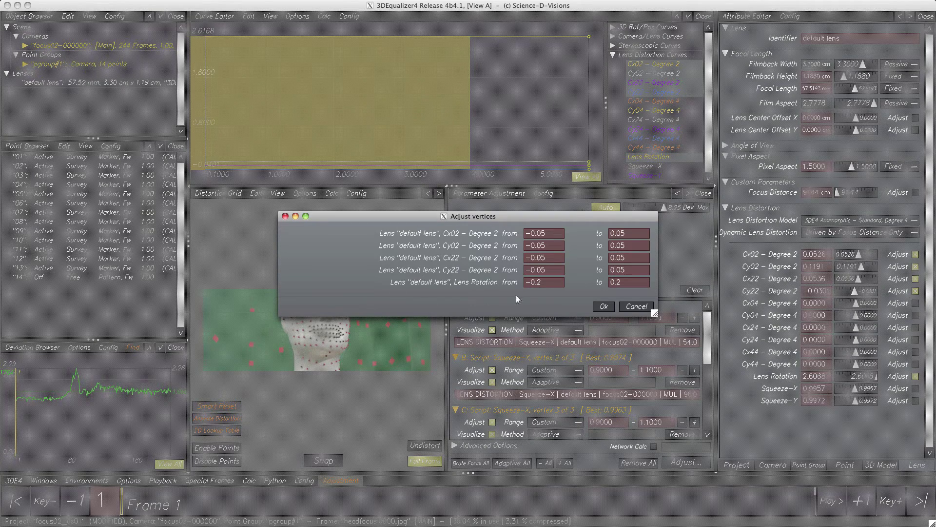
{"action": "left_click", "coordinate": [598, 305]}
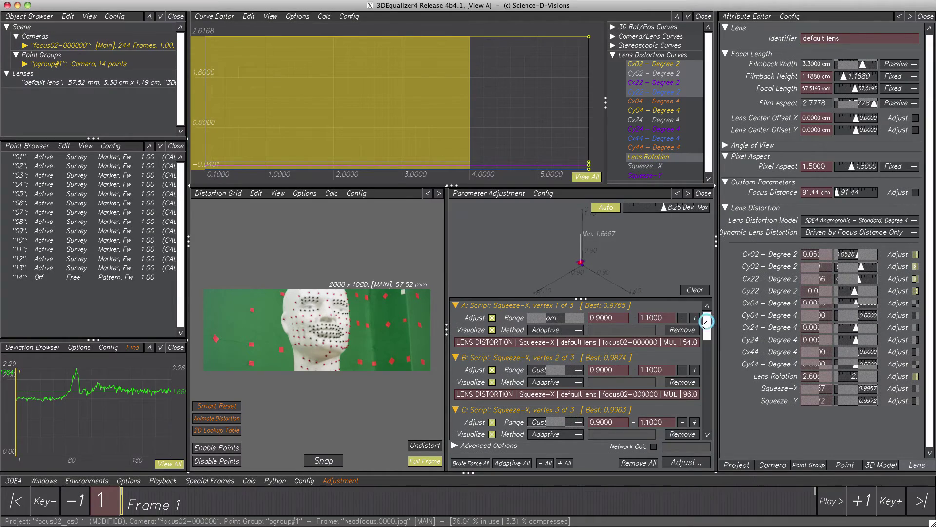
{"action": "mouse_move", "coordinate": [705, 321]}
{"action": "left_mouse_down"}
{"action": "mouse_move", "coordinate": [707, 404]}
{"action": "mouse_move", "coordinate": [707, 315]}
{"action": "left_mouse_up"}
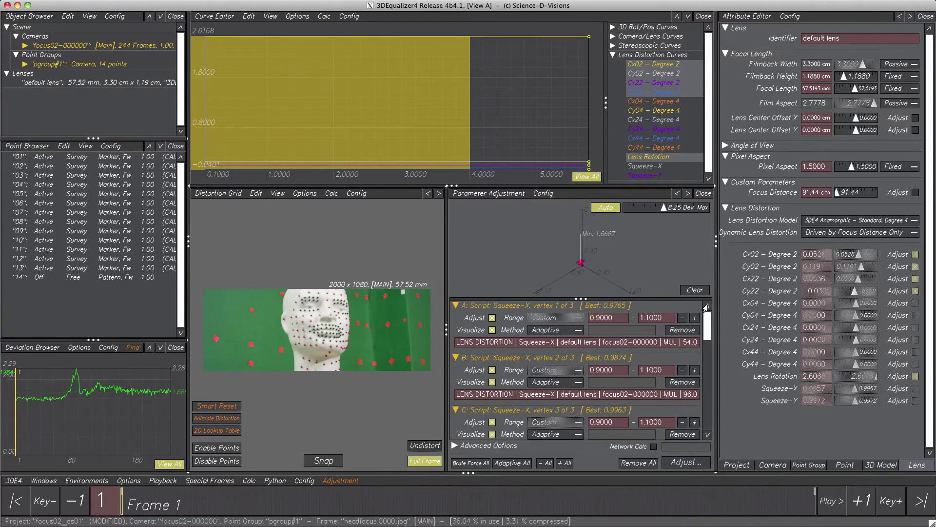
{"action": "left_click", "coordinate": [513, 464]}
- Start the combined adjustment and let it run to a best deviation of 1.2772 pixels
{"action": "left_click", "coordinate": [687, 461]}
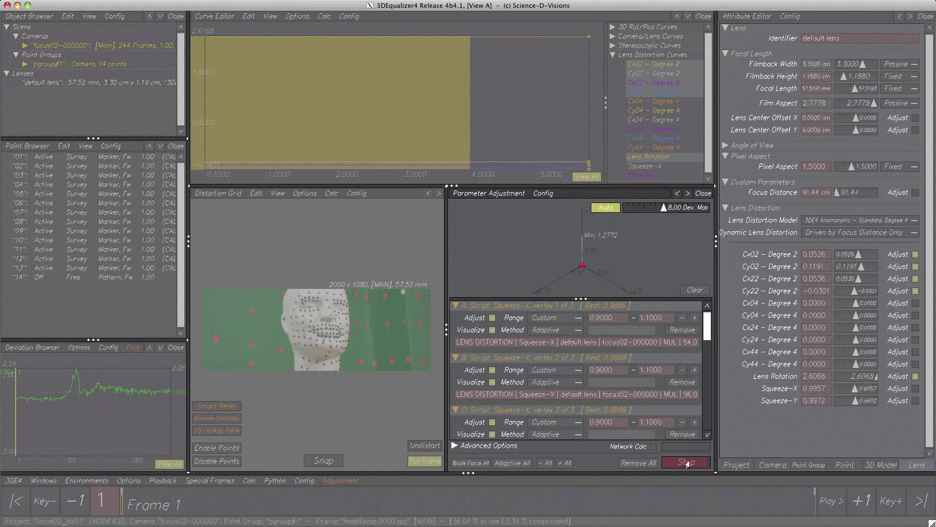
- Transfer the 1.2772-pixel result (Cx02 0.0762, Lens Rotation 2.4814) to the lens and accept the re-solve
{"action": "left_click", "coordinate": [687, 462]}
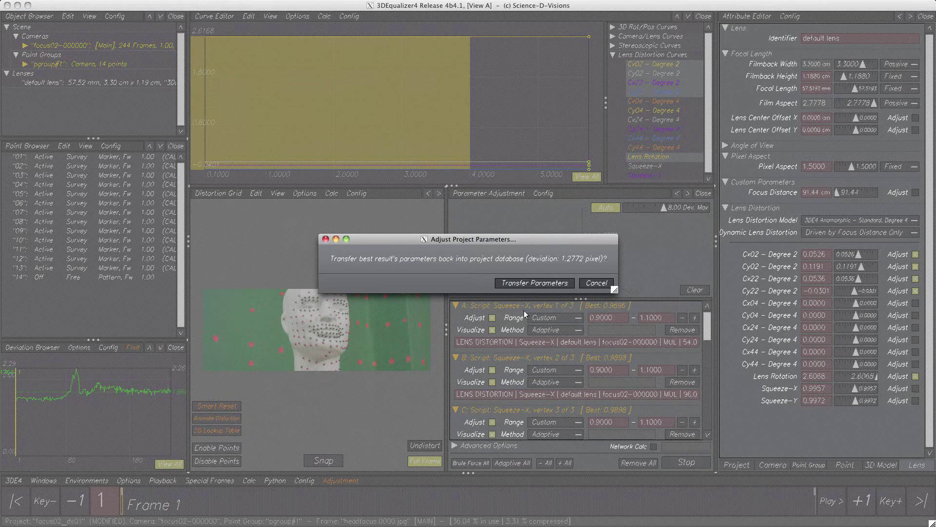
{"action": "left_click", "coordinate": [515, 284]}
{"action": "key", "text": "alt+c"}
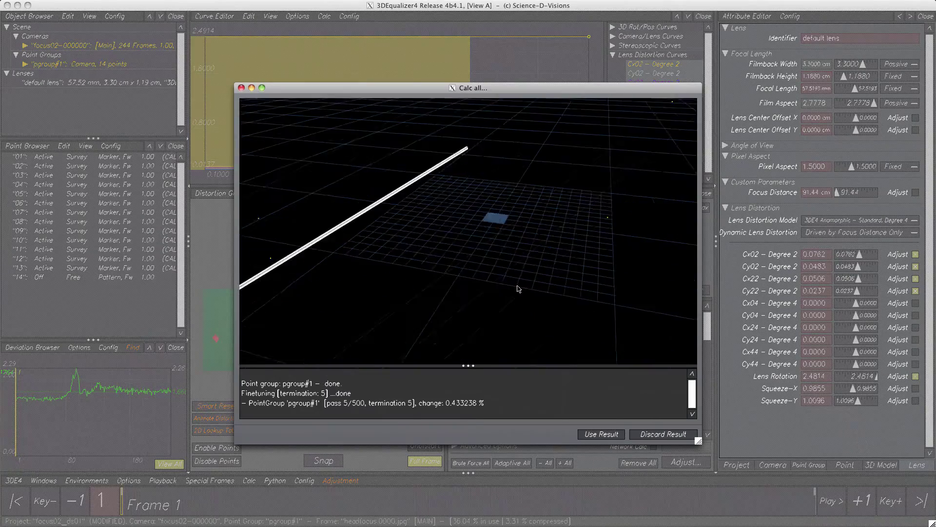
{"action": "left_click", "coordinate": [590, 434]}
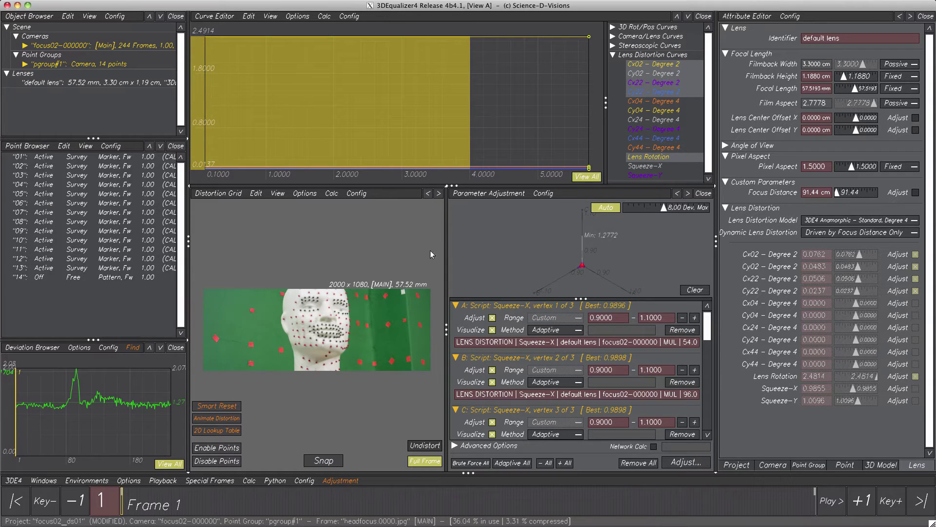
- Plot the squeeze curves and add Squeeze-X/Y keys at frames 84 and 132
{"action": "left_click_drag", "start_coordinate": [636, 167], "coordinate": [638, 177]}
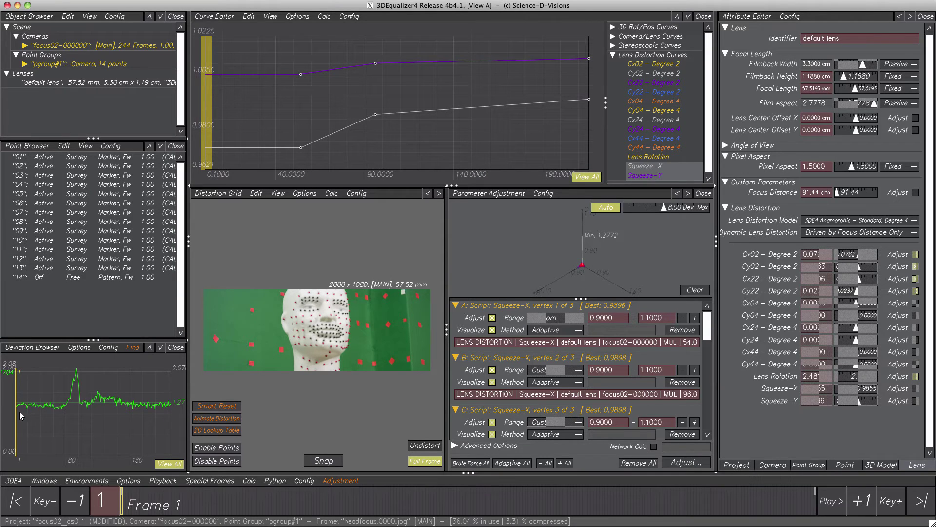
{"action": "mouse_move", "coordinate": [16, 411]}
{"action": "left_mouse_down"}
{"action": "mouse_move", "coordinate": [105, 410]}
{"action": "mouse_move", "coordinate": [7, 415]}
{"action": "left_mouse_up"}
{"action": "left_click_drag", "start_coordinate": [15, 412], "coordinate": [69, 410]}
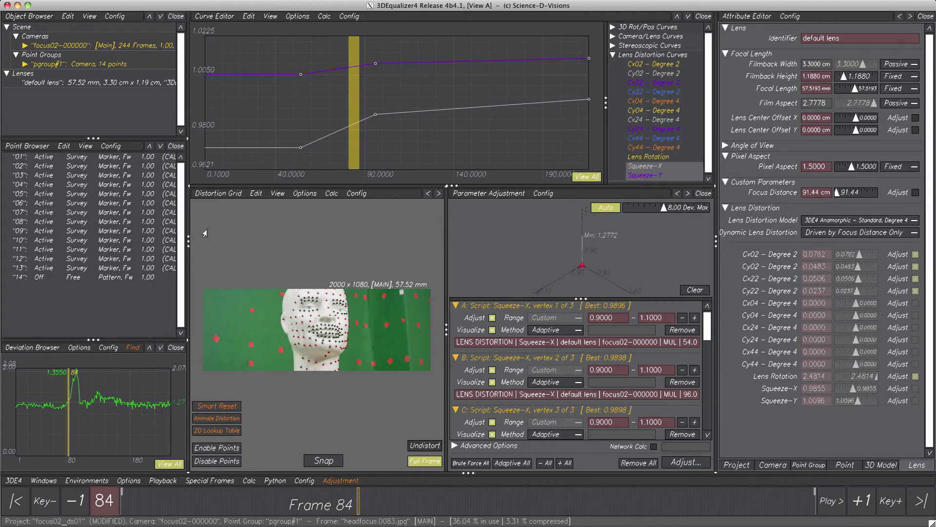
{"action": "left_click", "coordinate": [351, 126]}
{"action": "left_click_drag", "start_coordinate": [69, 404], "coordinate": [99, 402]}
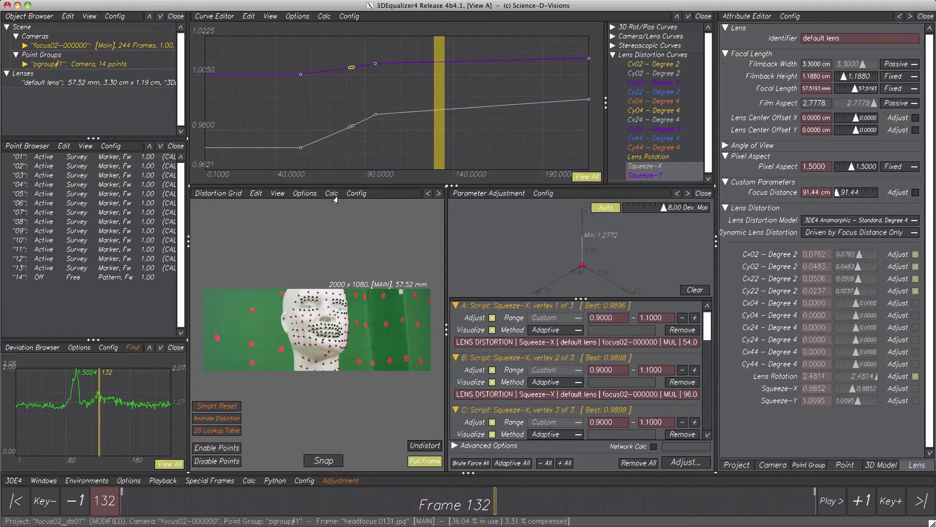
{"action": "left_click", "coordinate": [437, 110]}
{"action": "left_click", "coordinate": [437, 61]}
- Set the new frame-84 and frame-132 keys to Linear, then clear the selection
{"action": "left_click_drag", "start_coordinate": [100, 405], "coordinate": [13, 406]}
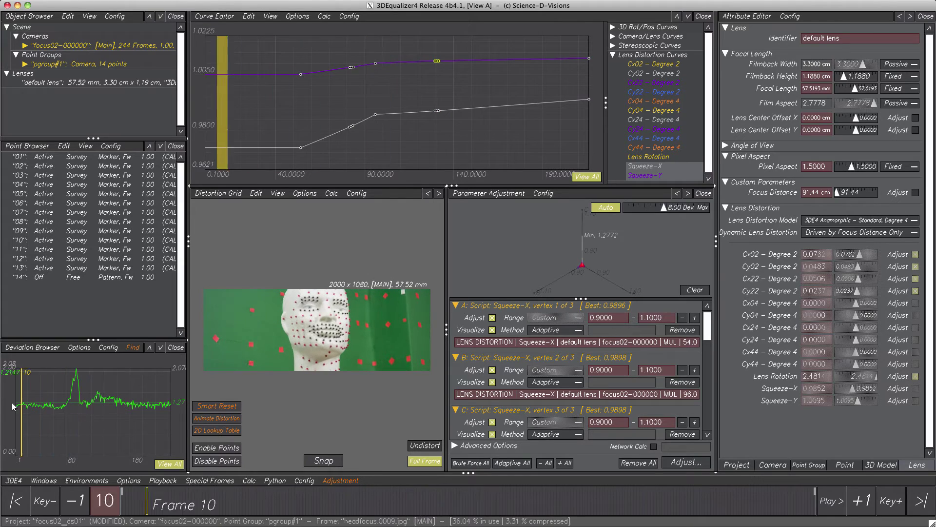
{"action": "left_click_drag", "start_coordinate": [344, 60], "coordinate": [355, 150]}
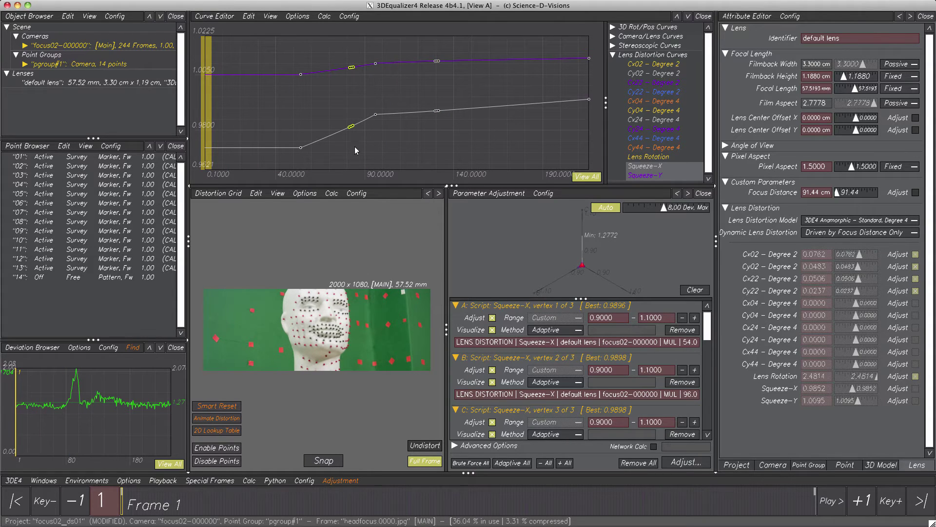
{"action": "left_click_drag", "start_coordinate": [417, 50], "coordinate": [456, 125], "text": "shift"}
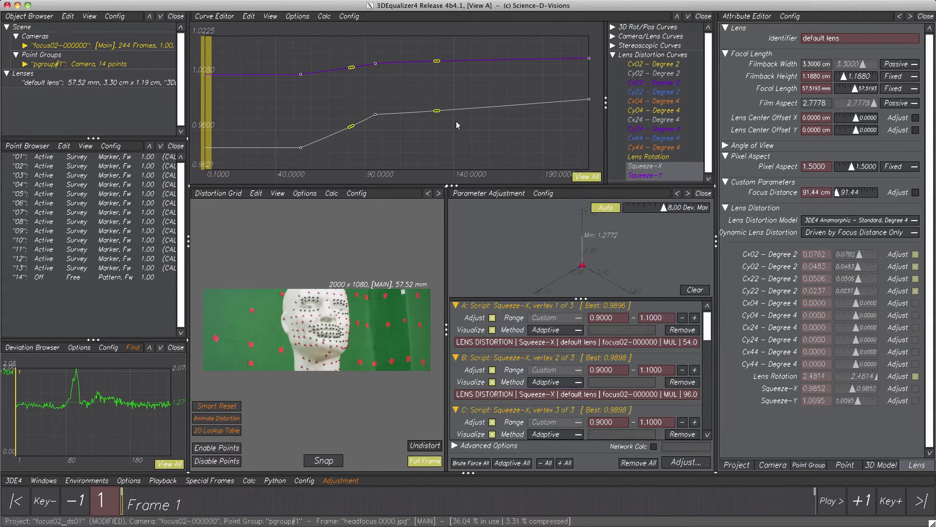
{"action": "left_click", "coordinate": [247, 16]}
{"action": "left_click", "coordinate": [383, 103]}
{"action": "left_click_drag", "start_coordinate": [382, 79], "coordinate": [408, 86]}
- Remove all old adjustment scripts and select every key on the Squeeze-X and Squeeze-Y curves
{"action": "left_click", "coordinate": [627, 462]}
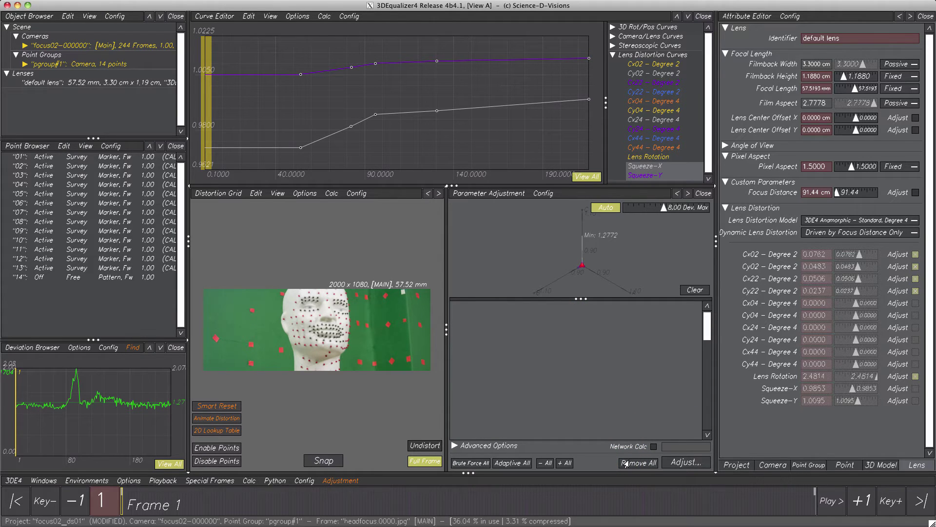
{"action": "left_click_drag", "start_coordinate": [636, 66], "coordinate": [640, 147]}
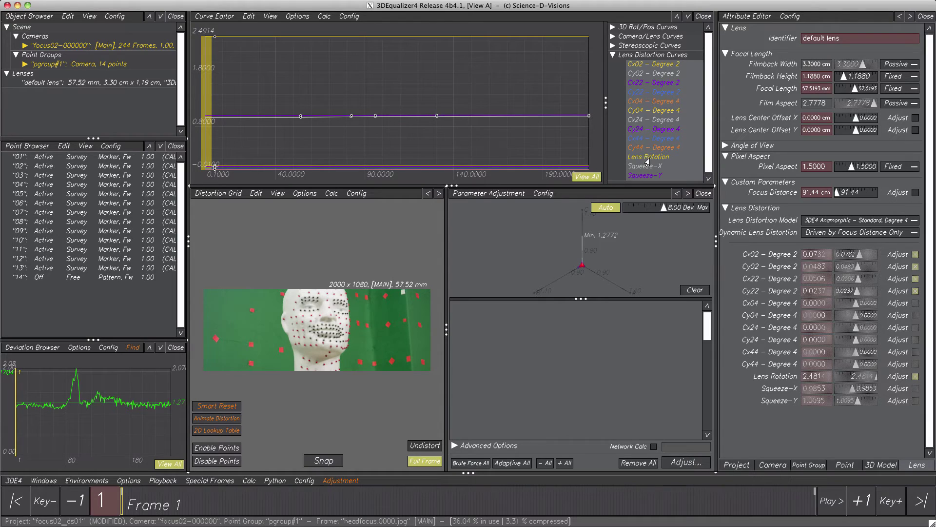
{"action": "left_click_drag", "start_coordinate": [645, 165], "coordinate": [645, 175]}
{"action": "left_click_drag", "start_coordinate": [596, 50], "coordinate": [288, 157]}
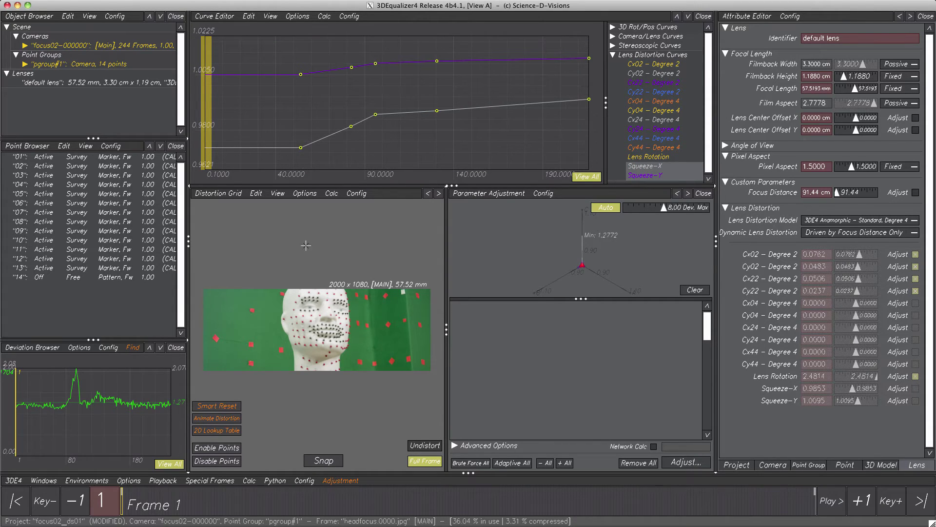
- Add adaptive 0.9–1.1 Adjust Curve Vertices scripts for the selected keys and start adjusting
{"action": "left_click", "coordinate": [336, 481]}
{"action": "left_click", "coordinate": [336, 432]}
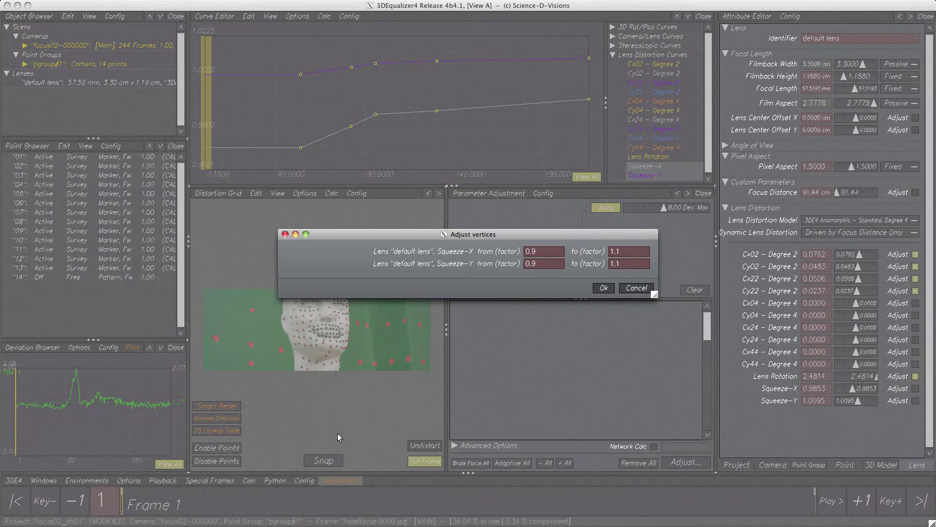
{"action": "left_click", "coordinate": [603, 288]}
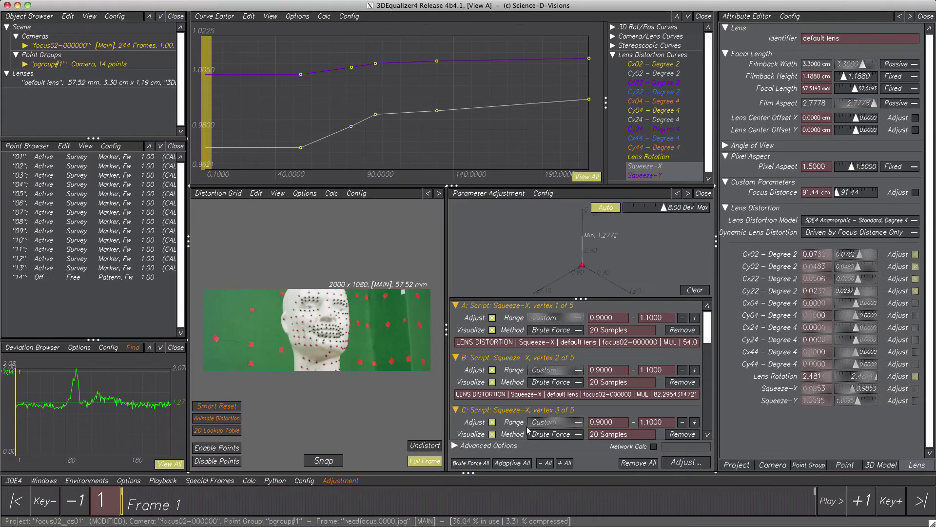
{"action": "left_click", "coordinate": [512, 462]}
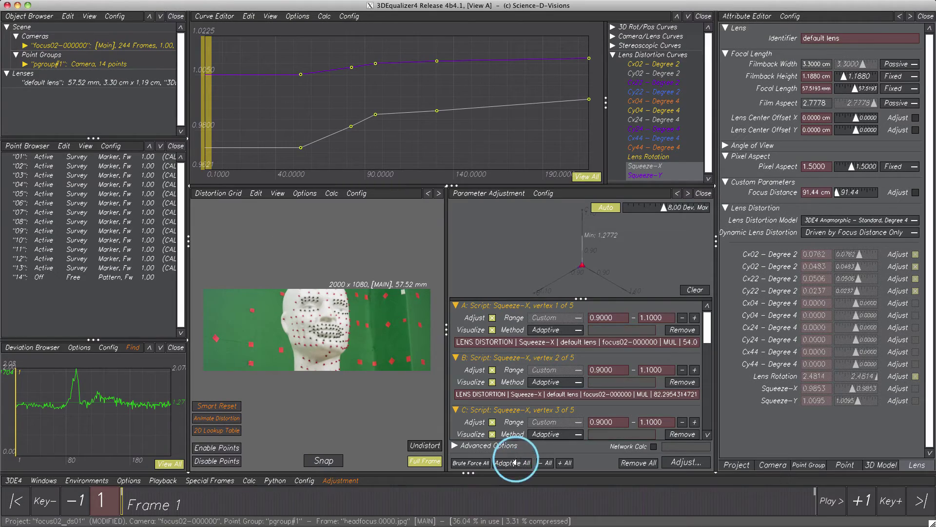
{"action": "left_click", "coordinate": [673, 462]}
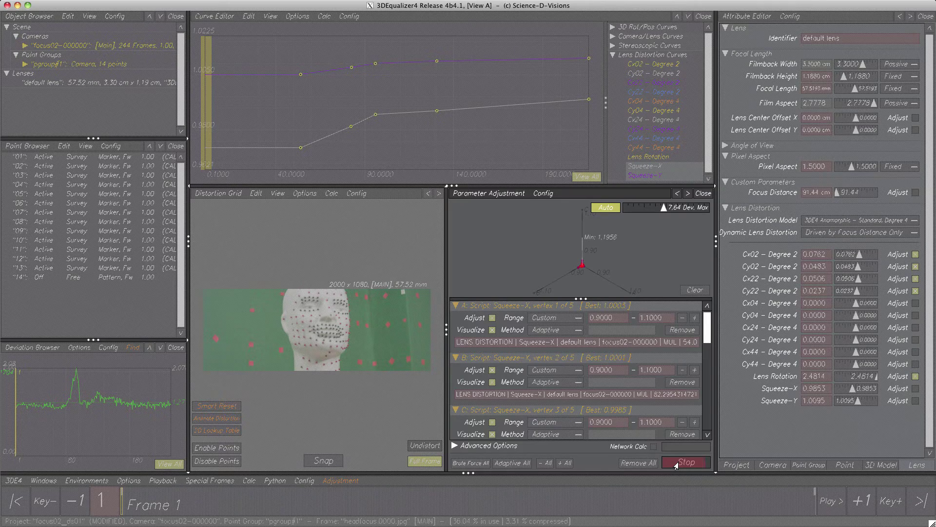
- Stop at 1.1956 pixels and transfer Squeeze-X 0.9843 and Squeeze-Y 1.0092 to the lens
{"action": "left_click", "coordinate": [677, 463]}
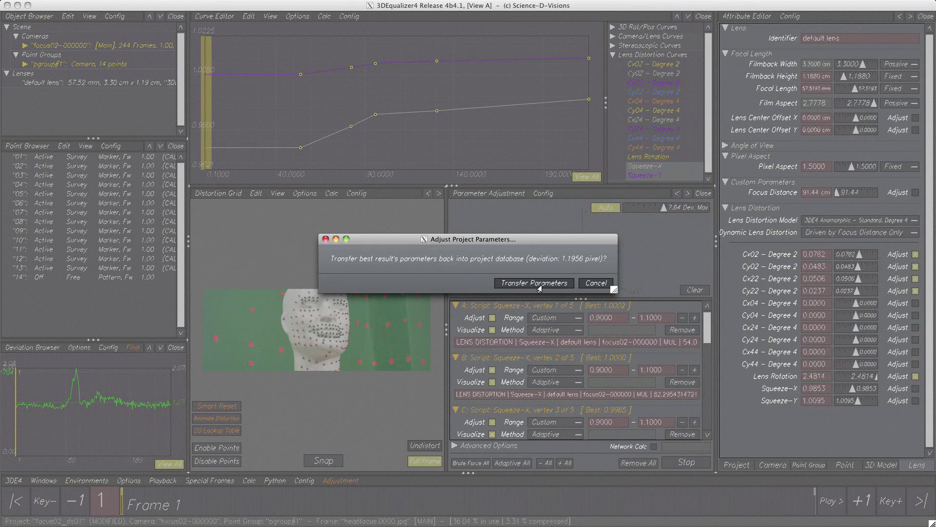
{"action": "left_click", "coordinate": [541, 285]}
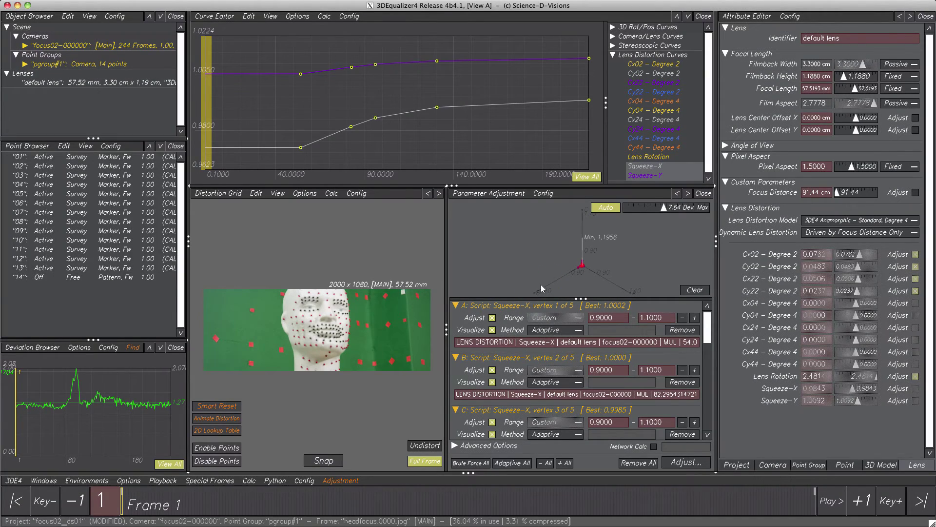
- Run Calc All with Alt+C and keep the new camera solve
{"action": "key", "text": "alt+c"}
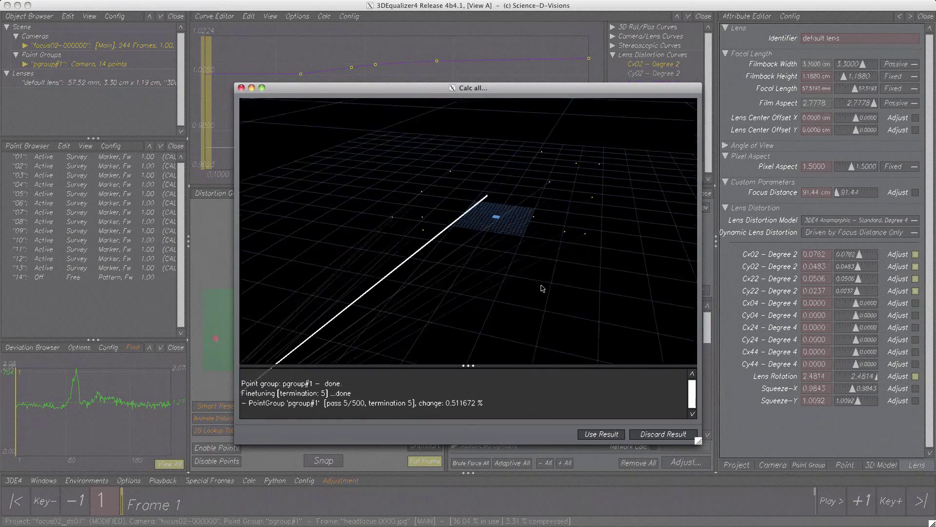
{"action": "left_click", "coordinate": [593, 433]}
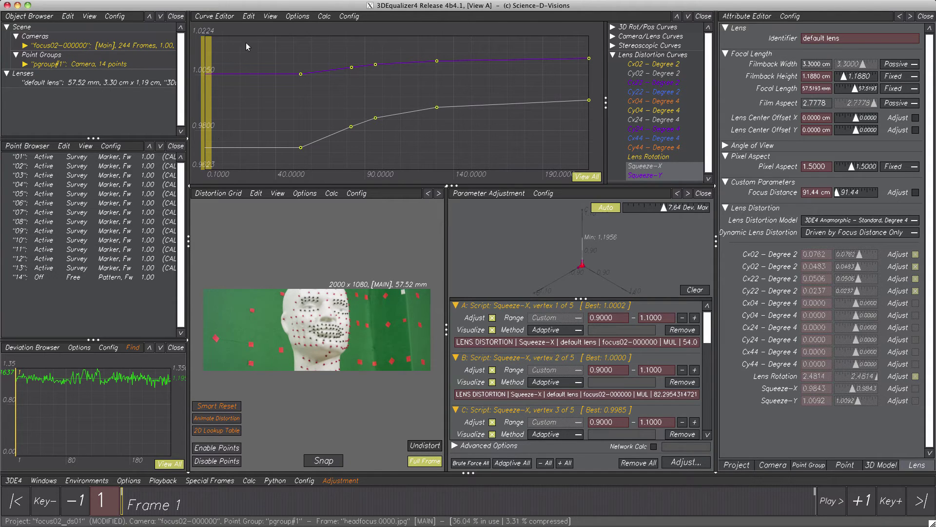
- Set the squeeze keys to Smooth, apply Smooth Tangents, and restart the vertex adjustment
{"action": "left_click", "coordinate": [248, 16]}
{"action": "mouse_move", "coordinate": [292, 81]}
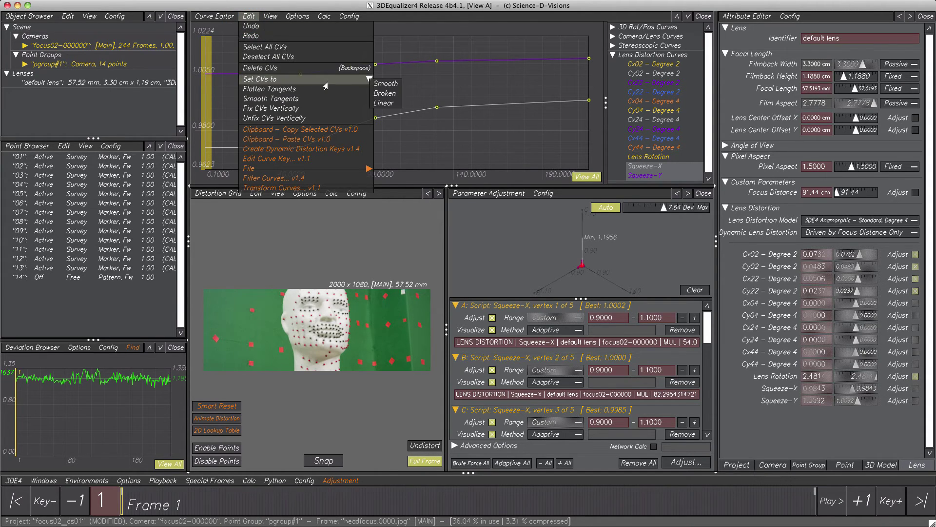
{"action": "left_click", "coordinate": [385, 84]}
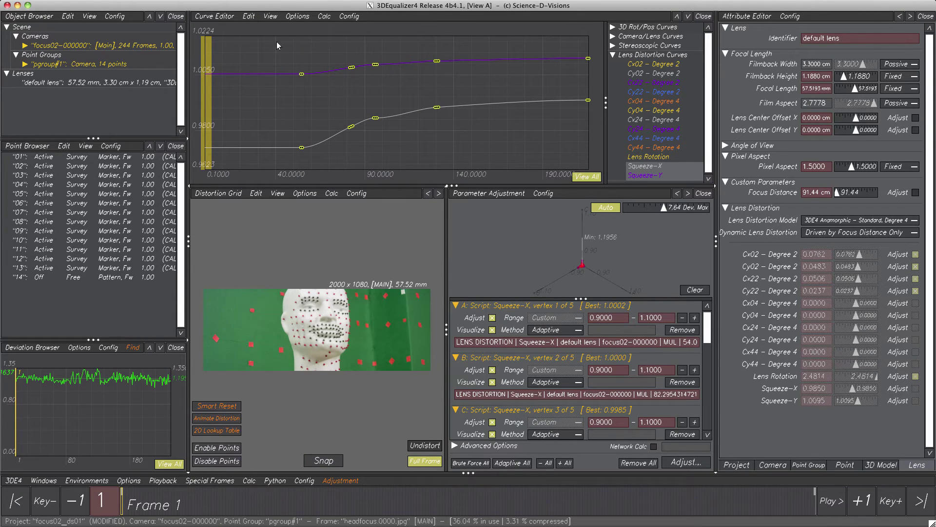
{"action": "left_click", "coordinate": [247, 17]}
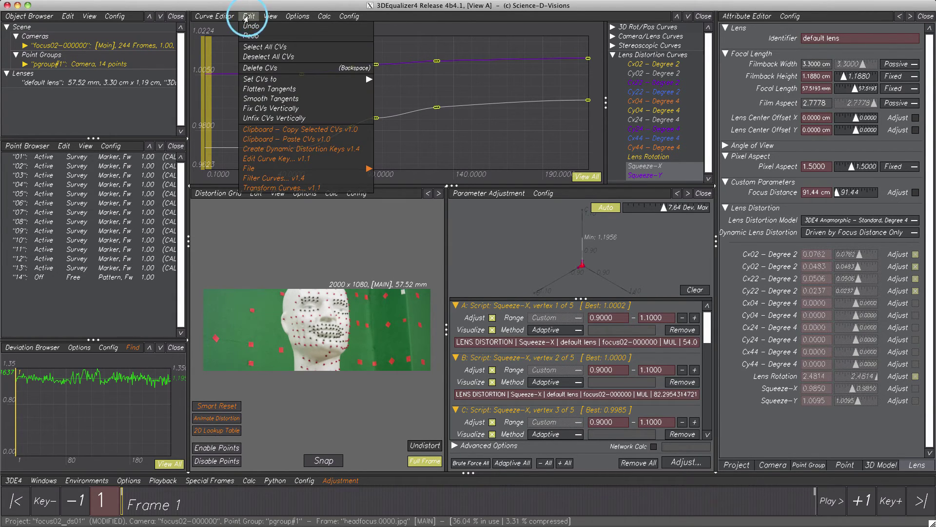
{"action": "left_click", "coordinate": [255, 99]}
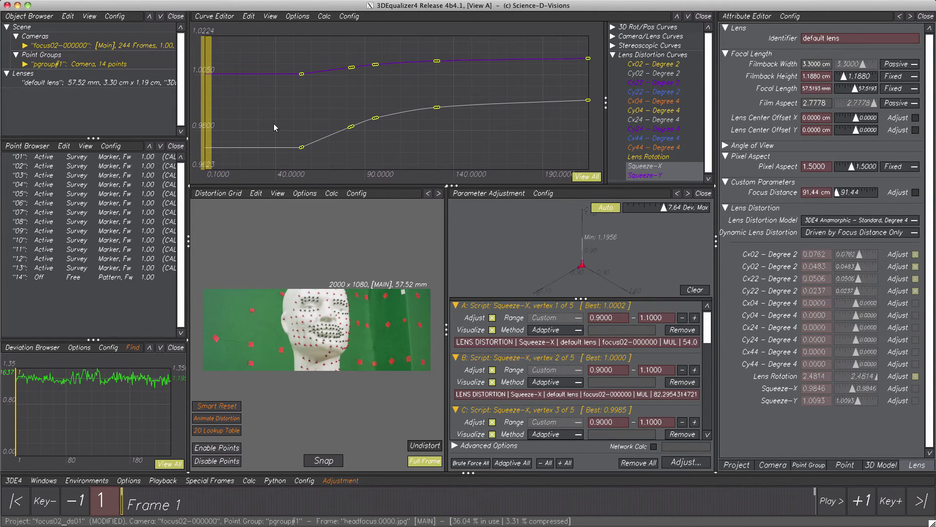
{"action": "left_click", "coordinate": [675, 462]}
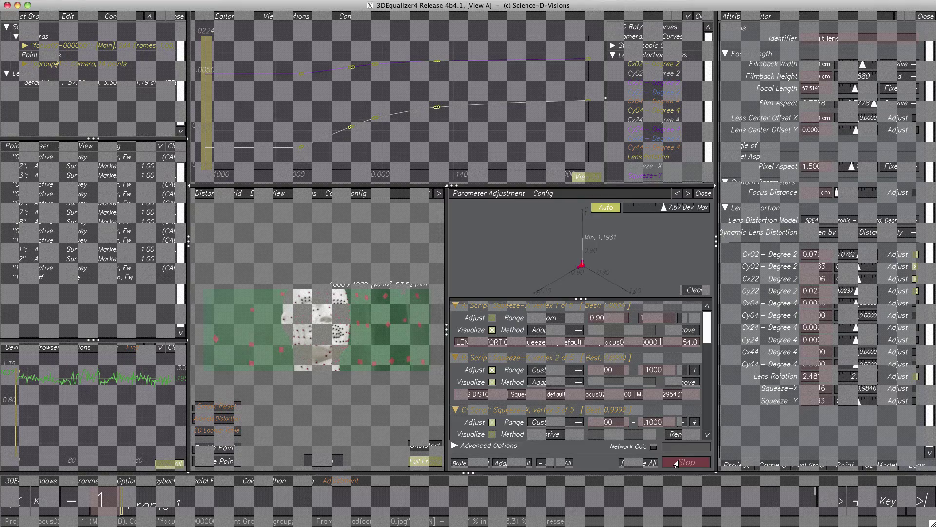
- Transfer the 1.1931-pixel result (Squeeze-X 0.9844, Squeeze-Y 1.0093) and accept the Calc All re-solve
{"action": "left_click", "coordinate": [677, 462]}
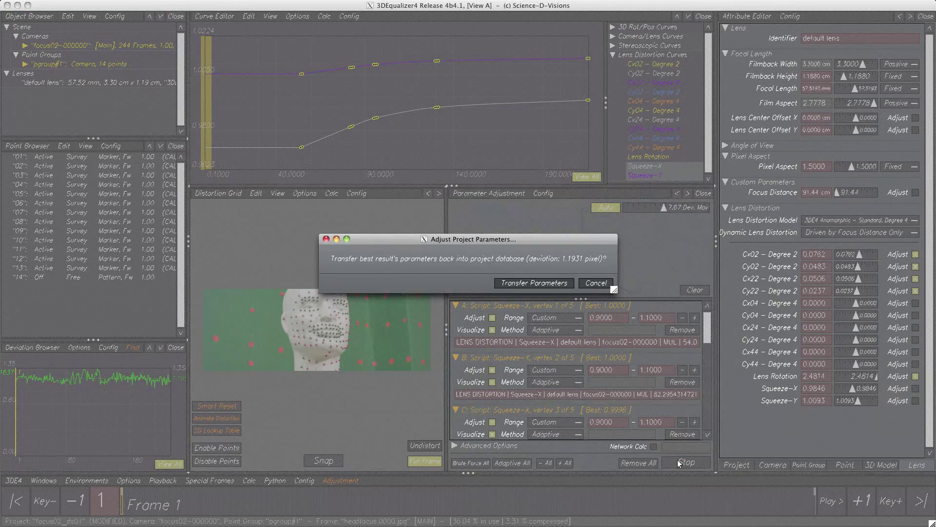
{"action": "left_click", "coordinate": [531, 284]}
{"action": "key", "text": "alt+c"}
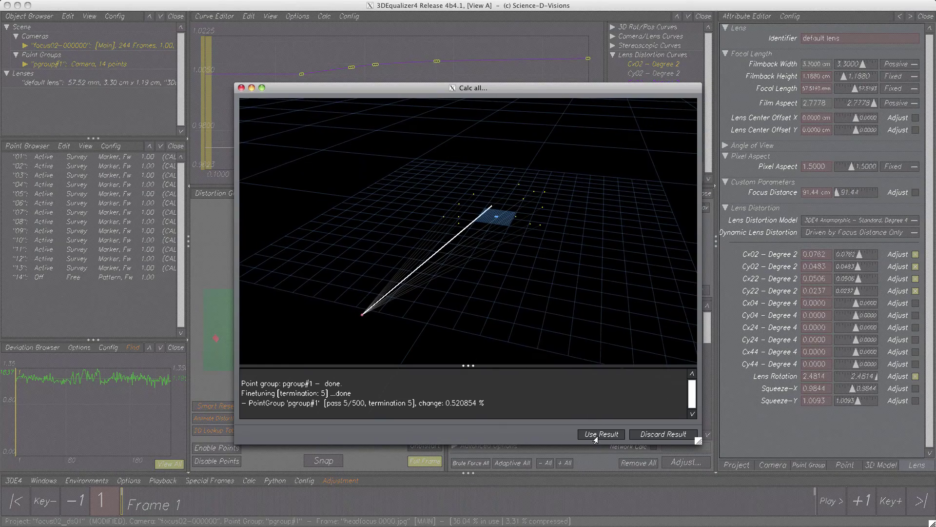
{"action": "left_click", "coordinate": [594, 434]}
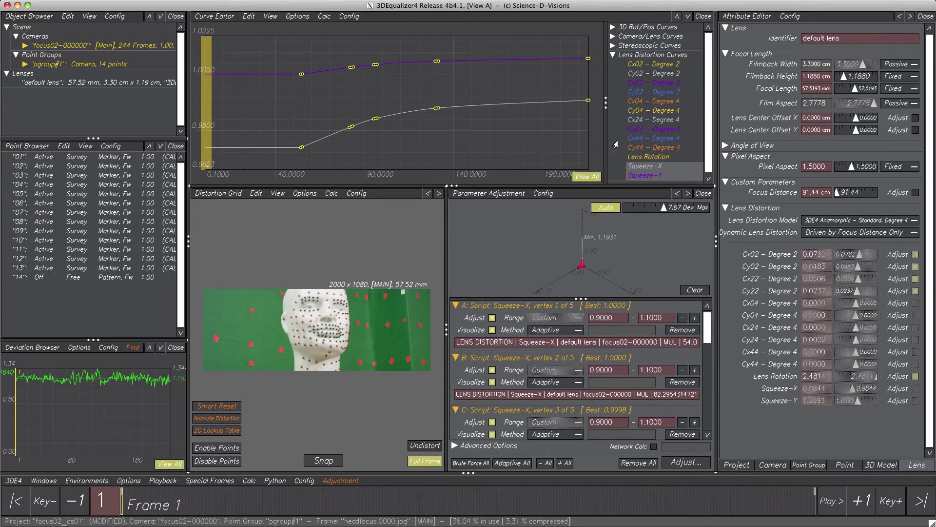
- Close the Parameter Adjustment and Curve Editor panels and switch the main view to Lineup
{"action": "left_click", "coordinate": [701, 194]}
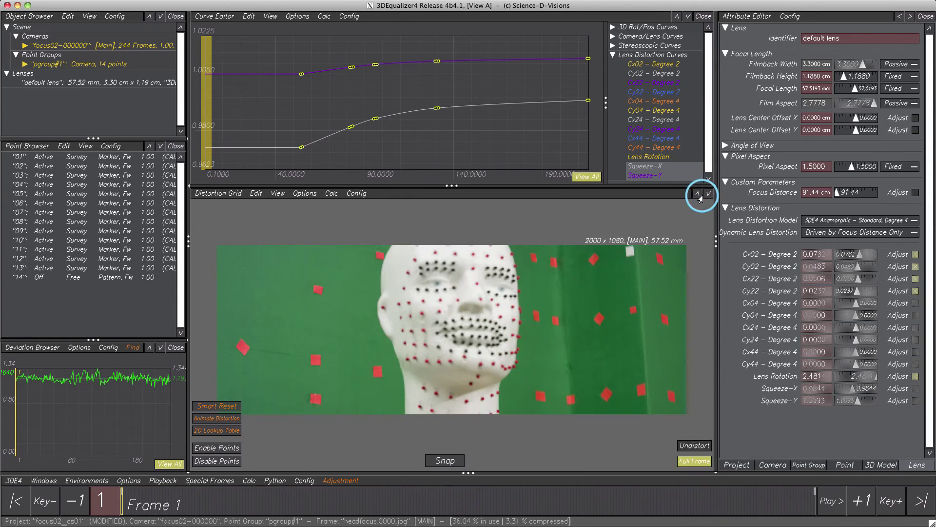
{"action": "left_click", "coordinate": [703, 19]}
{"action": "left_click", "coordinate": [218, 16]}
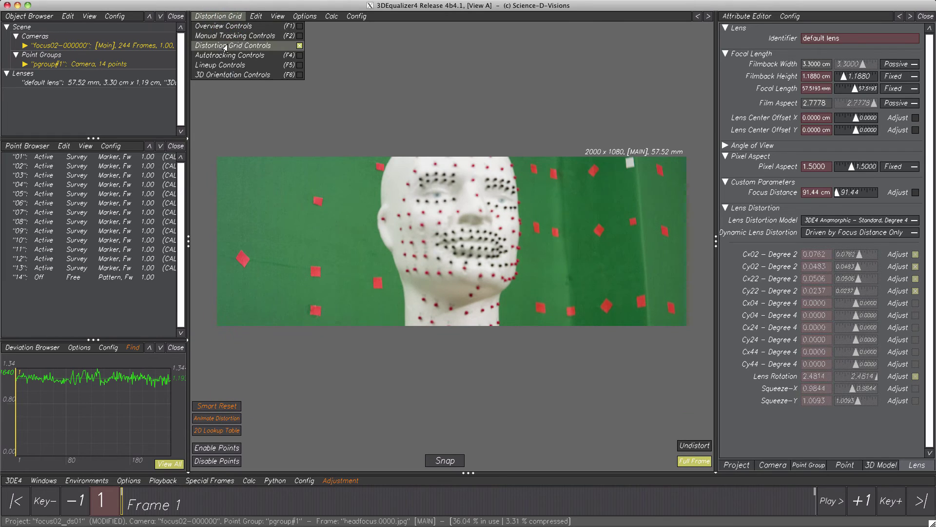
{"action": "left_click", "coordinate": [219, 66]}
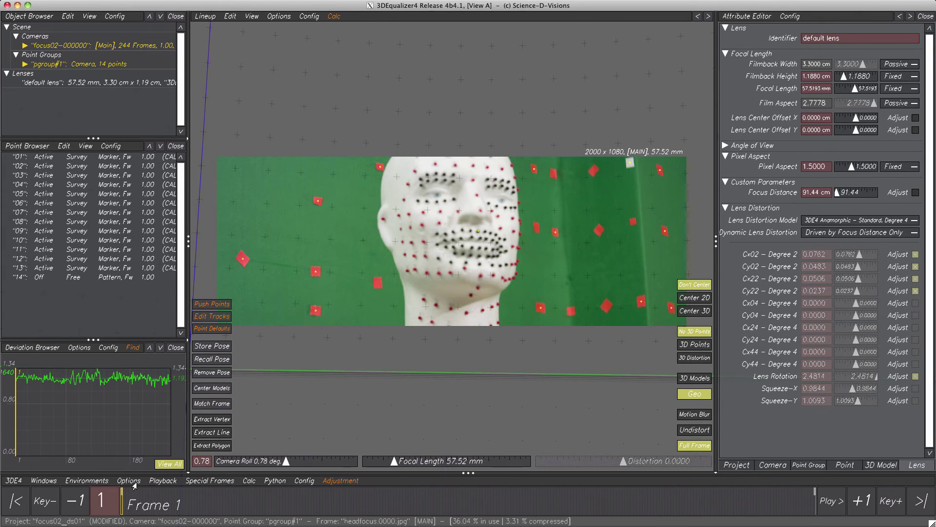
- Zoom in at frame 43, select point 14 on the face, and centre the view on it
{"action": "mouse_move", "coordinate": [121, 505]}
{"action": "left_mouse_down"}
{"action": "mouse_move", "coordinate": [692, 501]}
{"action": "mouse_move", "coordinate": [122, 498]}
{"action": "left_mouse_up"}
{"action": "scroll", "coordinate": [473, 233], "scroll_direction": "up", "scroll_amount": 1}
{"action": "scroll", "coordinate": [473, 233], "scroll_direction": "up", "scroll_amount": 2}
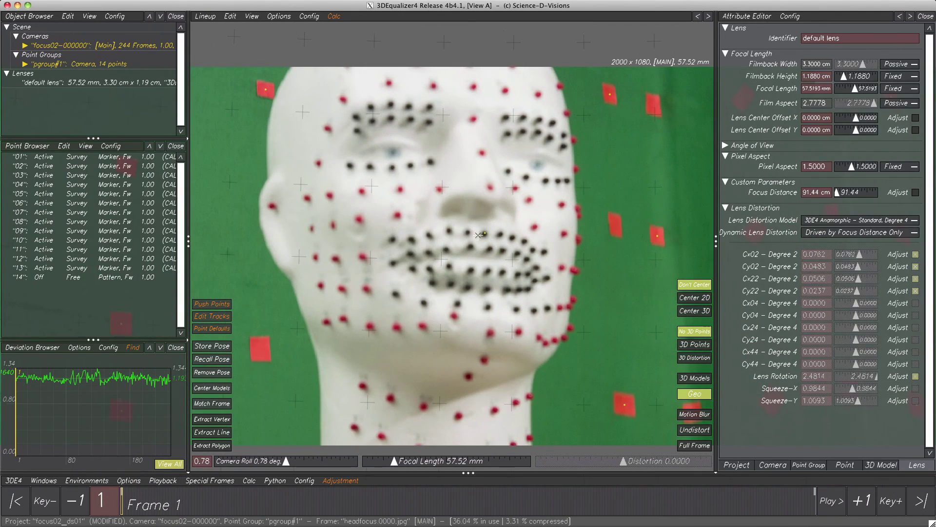
{"action": "left_click", "coordinate": [484, 234]}
{"action": "left_click", "coordinate": [688, 298]}
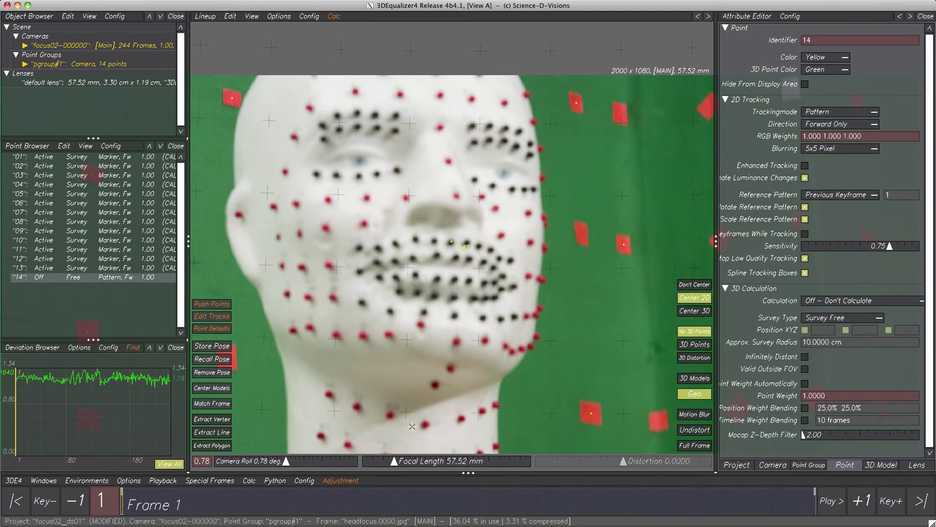
{"action": "mouse_move", "coordinate": [122, 506]}
{"action": "left_mouse_down"}
{"action": "mouse_move", "coordinate": [547, 506]}
{"action": "mouse_move", "coordinate": [117, 499]}
{"action": "left_mouse_up"}
- Turn on Undistort, reset the zoom with F3, and scrub the footage through frame 218
{"action": "left_click", "coordinate": [683, 430]}
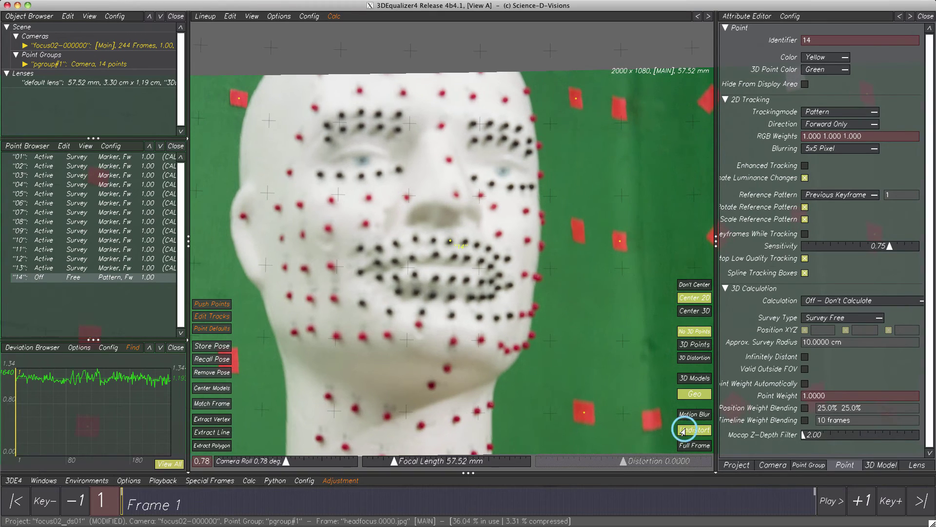
{"action": "mouse_move", "coordinate": [123, 508]}
{"action": "left_mouse_down"}
{"action": "mouse_move", "coordinate": [655, 504]}
{"action": "mouse_move", "coordinate": [115, 503]}
{"action": "left_mouse_up"}
{"action": "key", "text": "F3"}
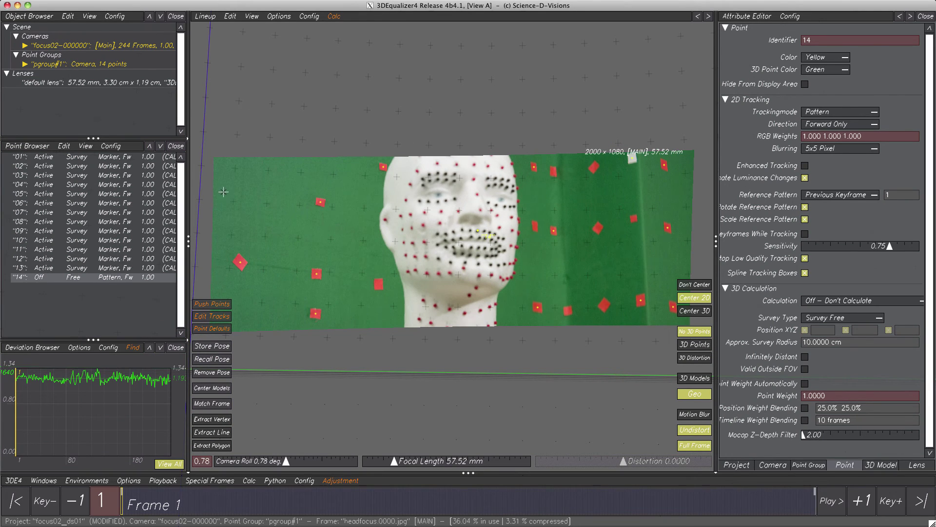
{"action": "mouse_move", "coordinate": [121, 502]}
{"action": "left_mouse_down"}
{"action": "mouse_move", "coordinate": [763, 493]}
{"action": "mouse_move", "coordinate": [98, 500]}
{"action": "left_mouse_up"}
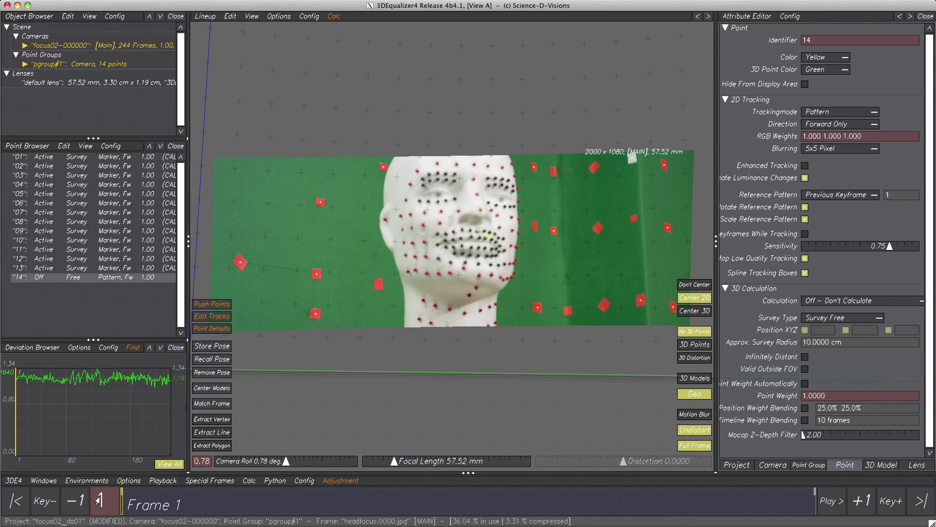